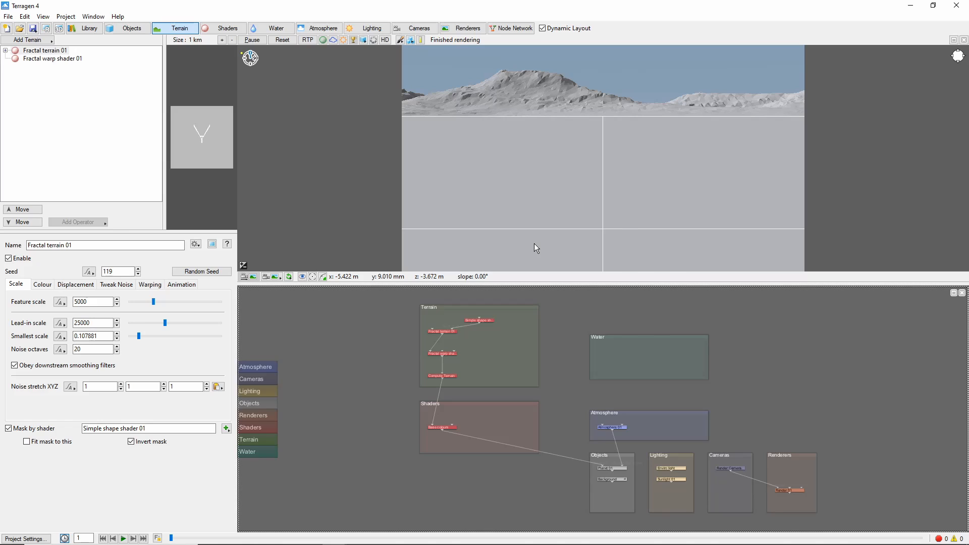
Open the fractal terrain's settings and set its displacement amplitude to 10
double_click(450, 332)
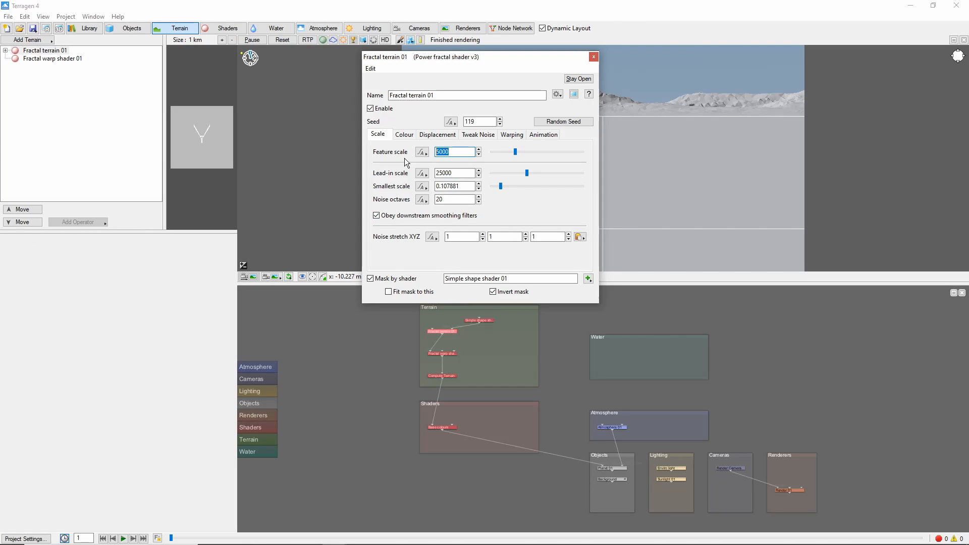
click(446, 135)
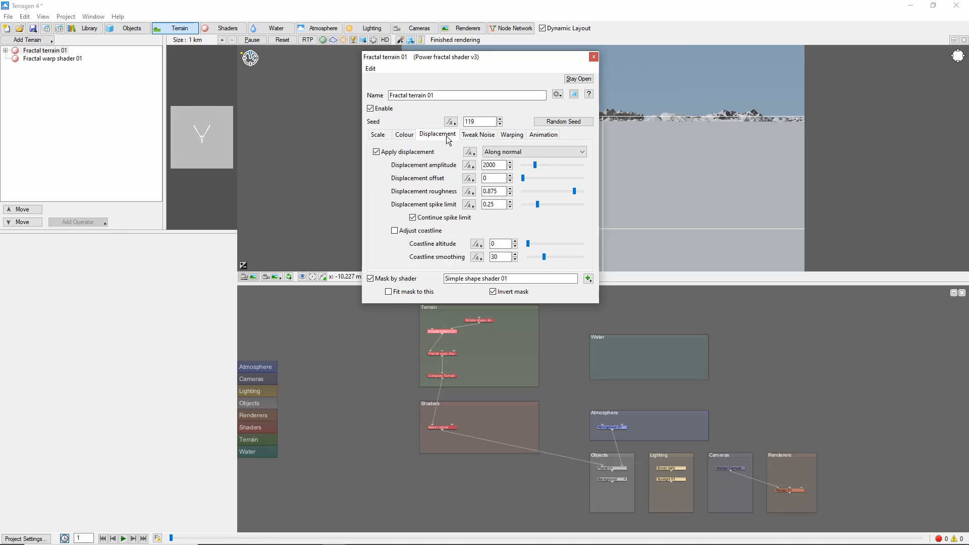
drag(500, 166, 449, 176)
text(10)
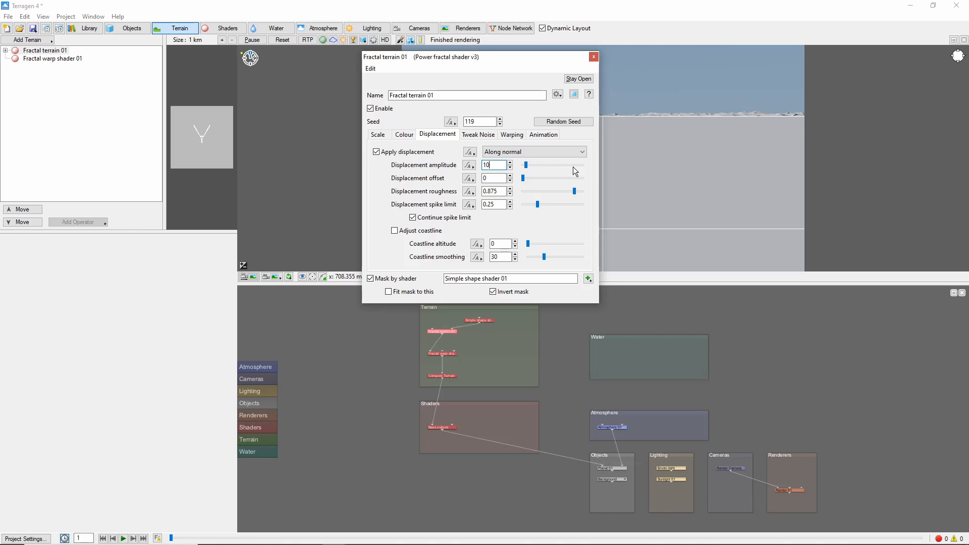
Set the fractal terrain's feature scale to 100
key(Tab)
text(2)
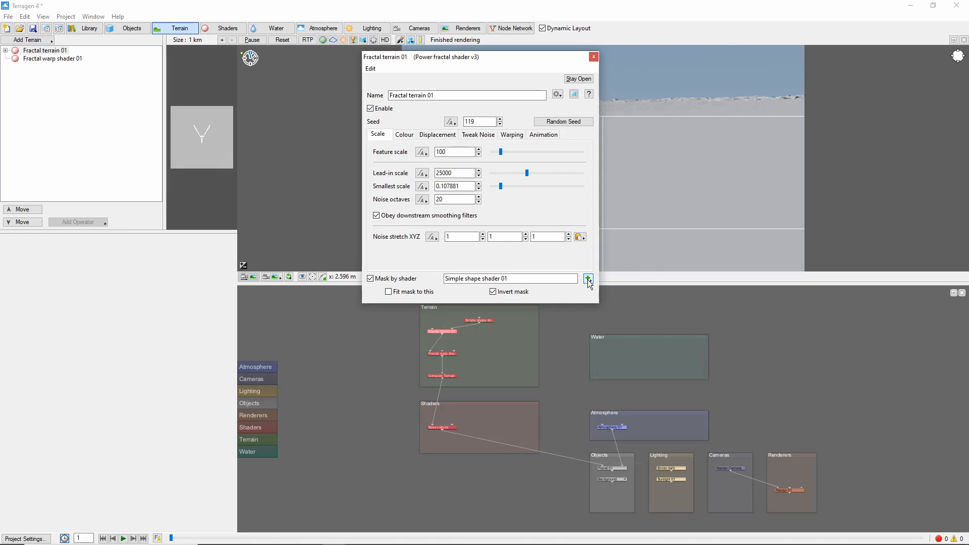
Open the simple shape mask shader's settings and turn off Invert mask for the fractal terrain
click(587, 279)
click(628, 281)
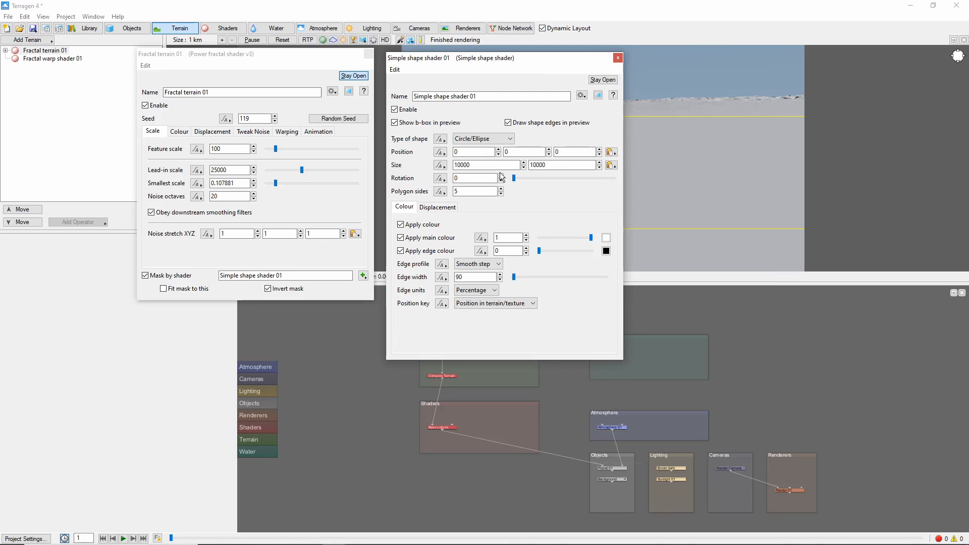
click(270, 291)
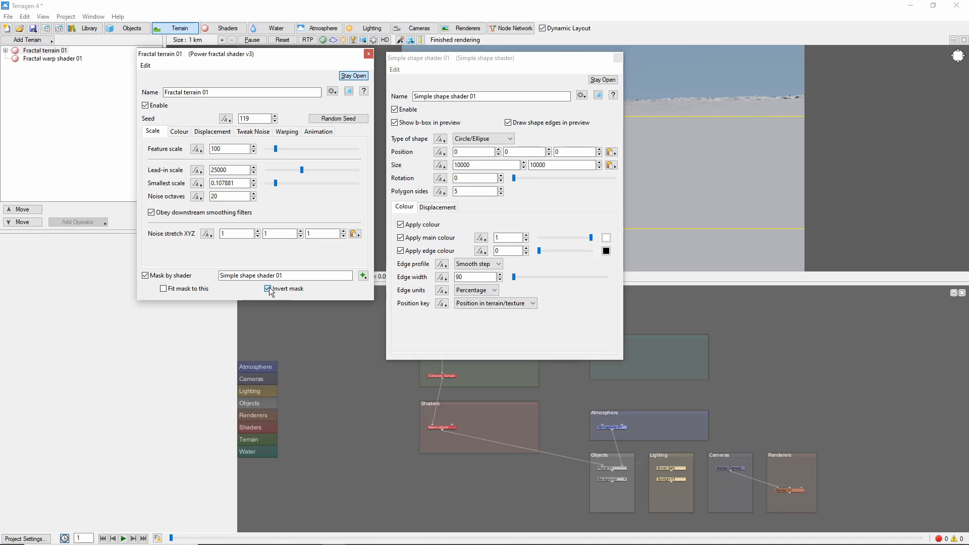
click(268, 288)
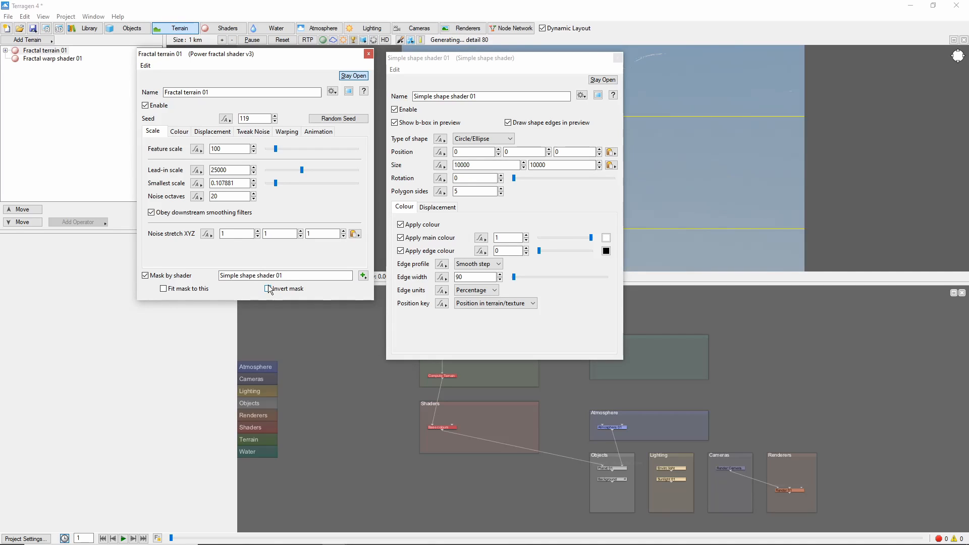
Set the simple shape's size to 5000 by 1000 and its edge units to Metres
drag(487, 166, 438, 178)
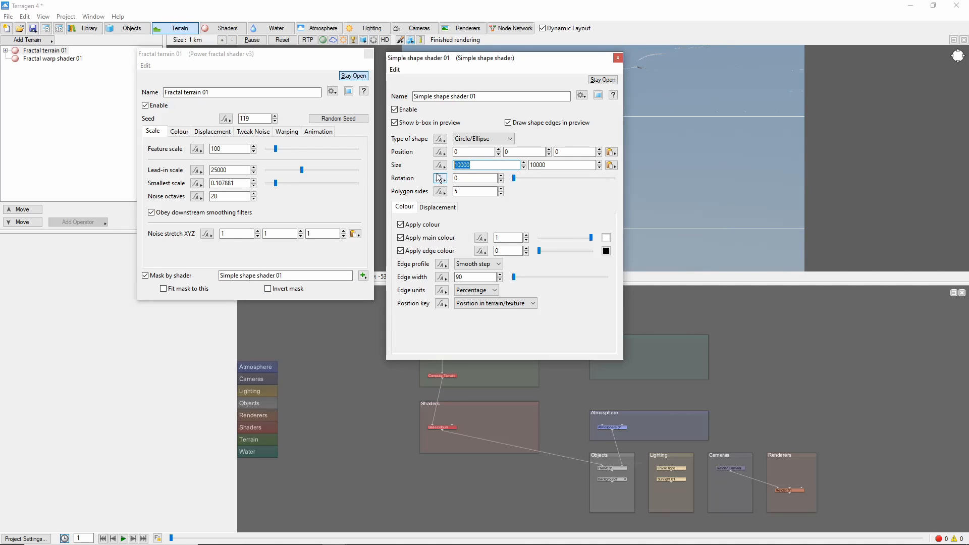
text(5000)
key(Return)
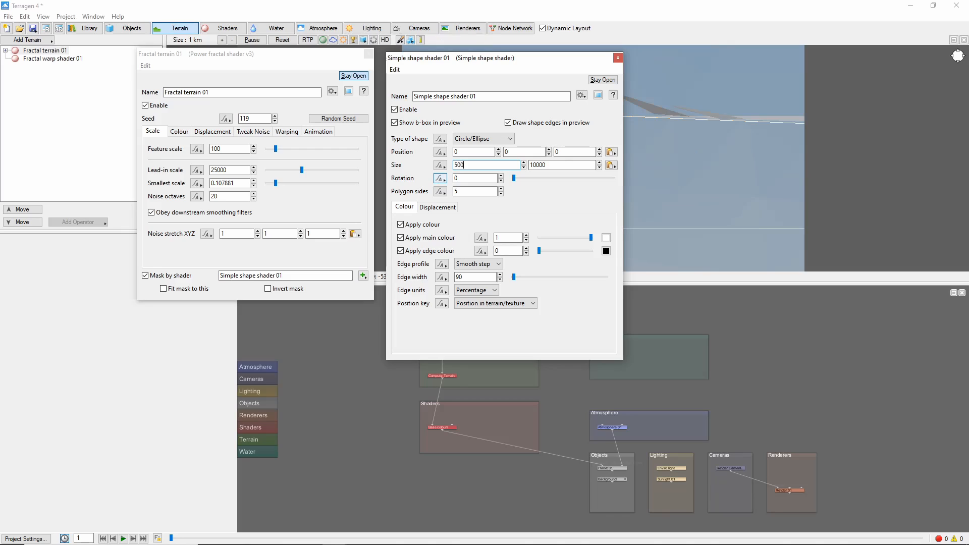
key(BackSpace)
key(Return)
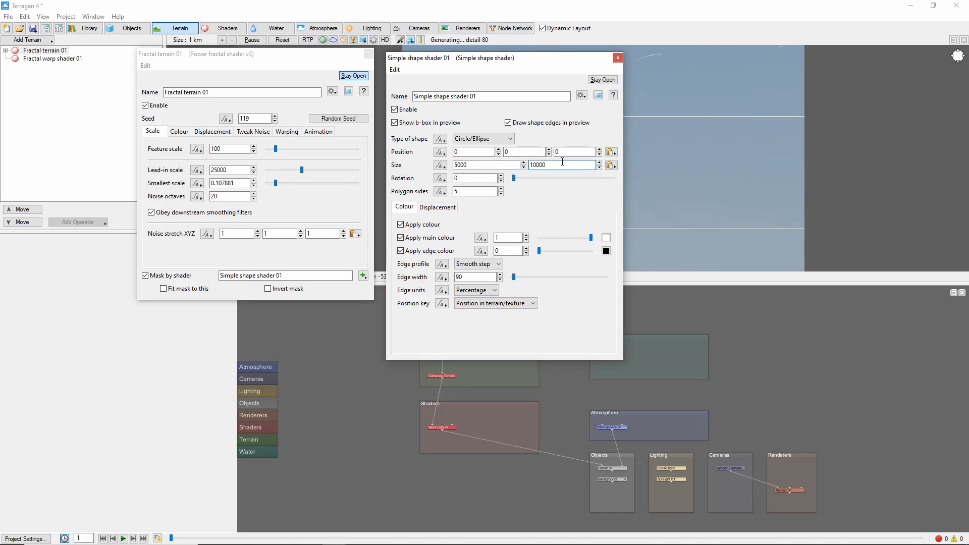
click(492, 291)
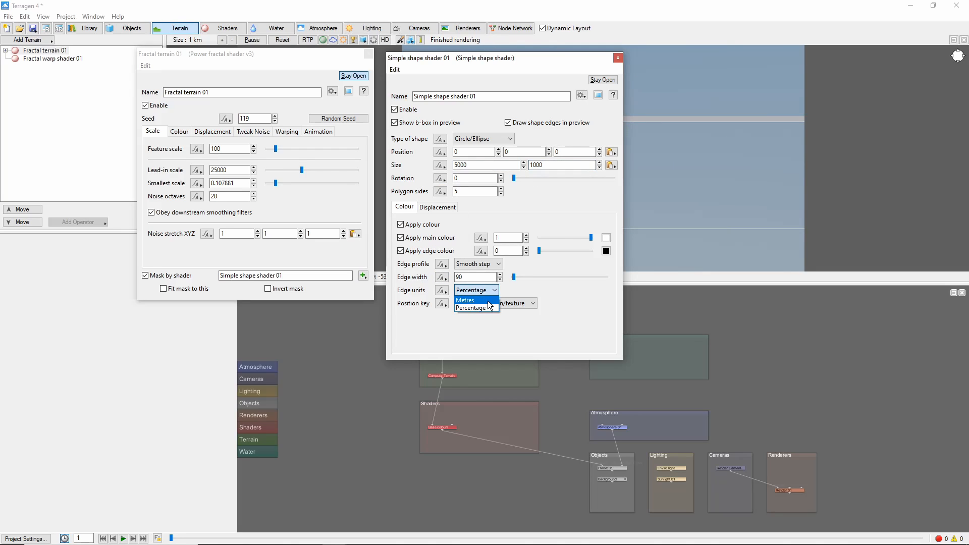
click(492, 297)
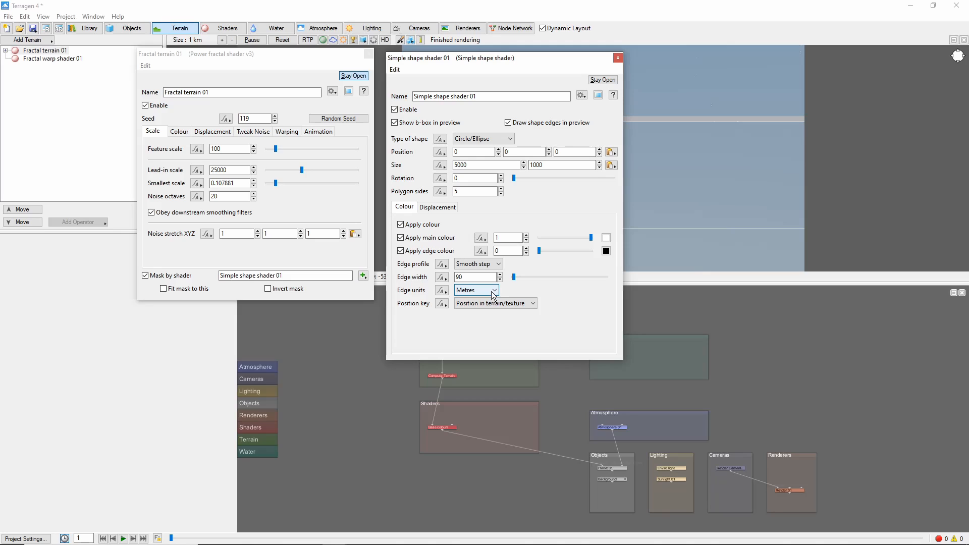
Preview the simple shape mask at a 2 km preview size and close the shader dialogs
click(598, 96)
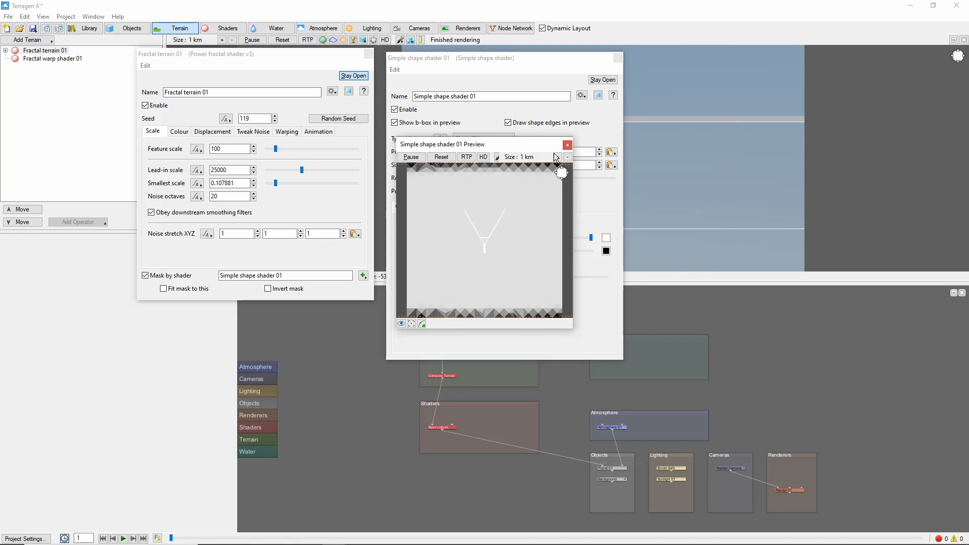
click(567, 156)
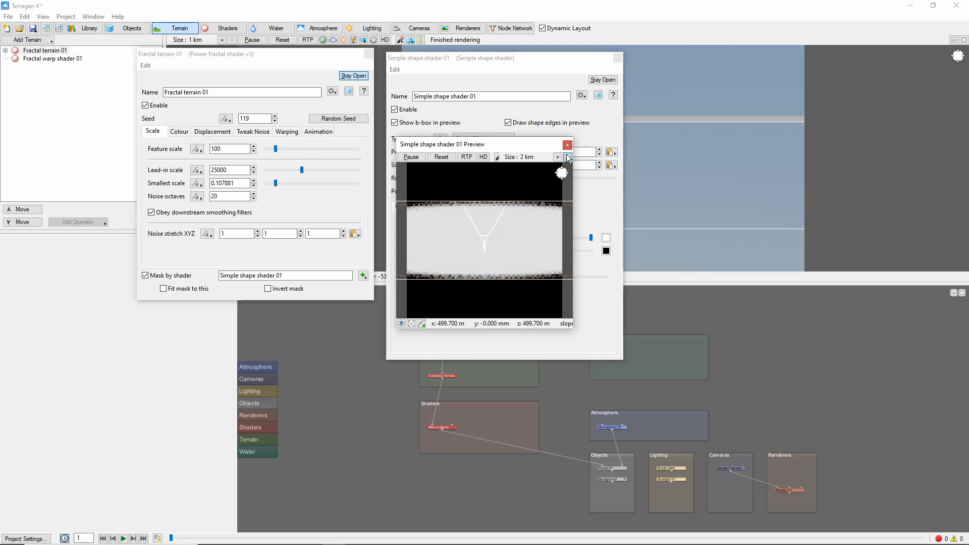
click(568, 145)
click(617, 57)
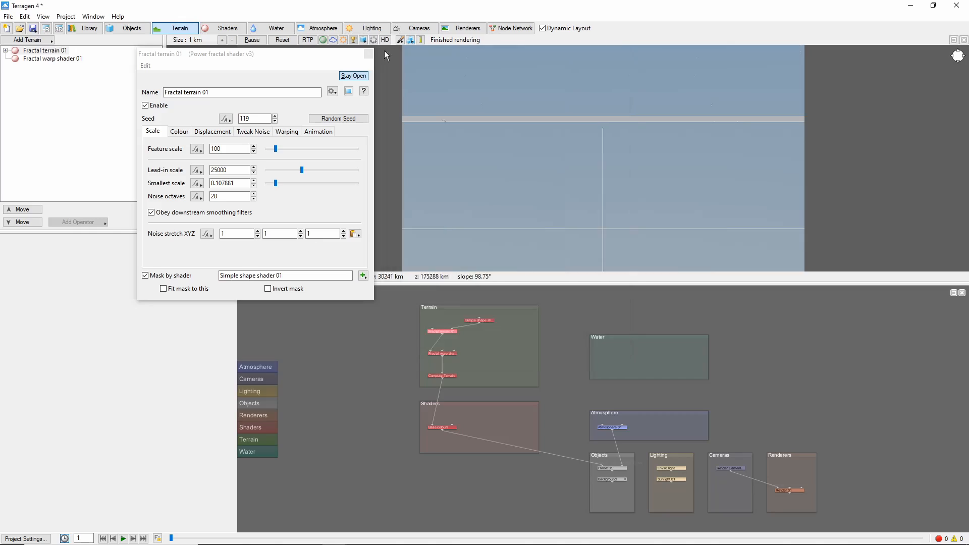
click(368, 54)
Add a Twist and shear displacement shader below the fractal warp shader
alt+drag(606, 206, 594, 186)
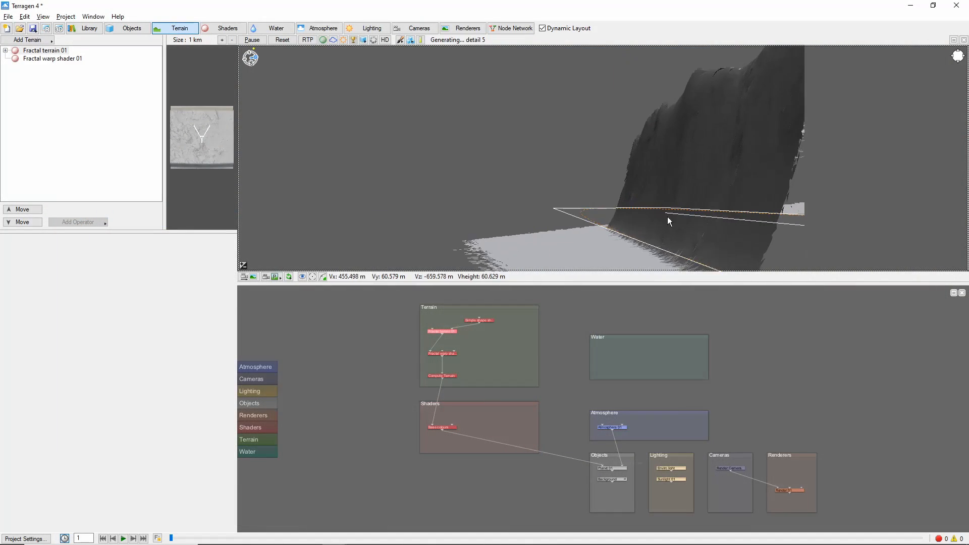
right_click(442, 355)
mouse_move(512, 463)
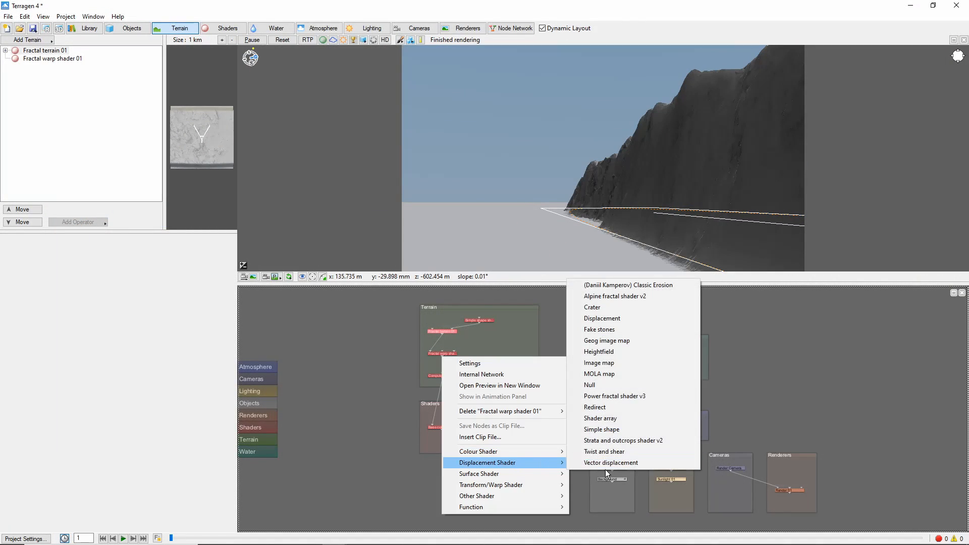
click(632, 450)
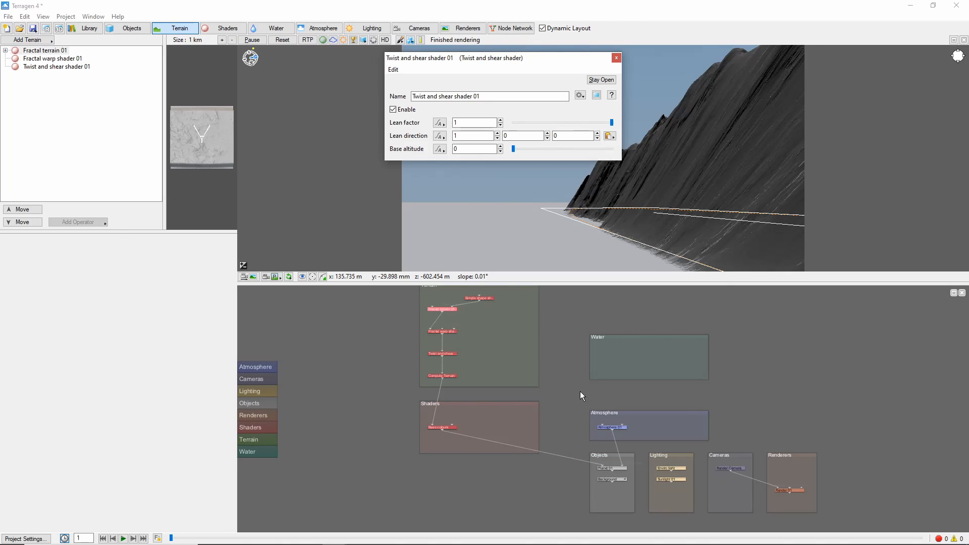
Set the twist and shear lean direction to 0, 0, -1
click(472, 136)
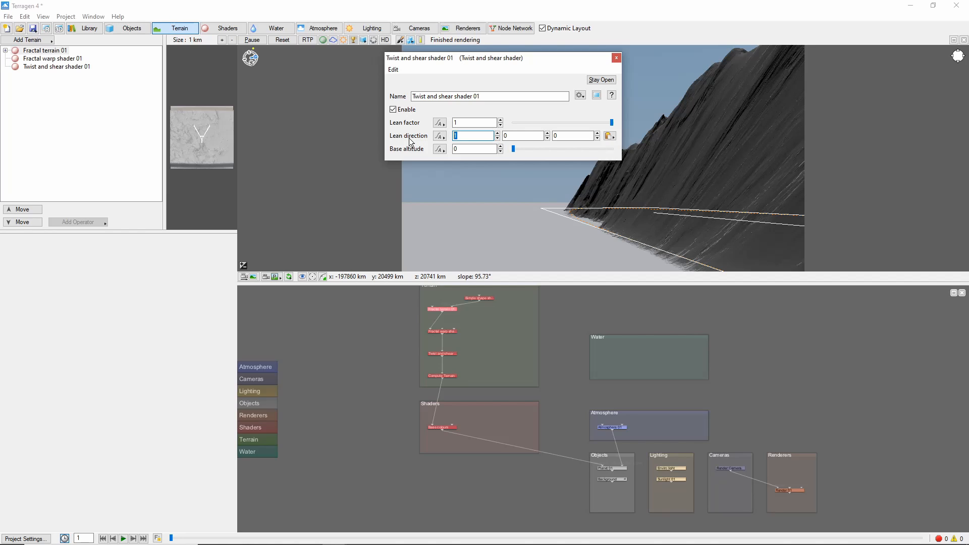
text(0)
key(Tab)
key(Tab)
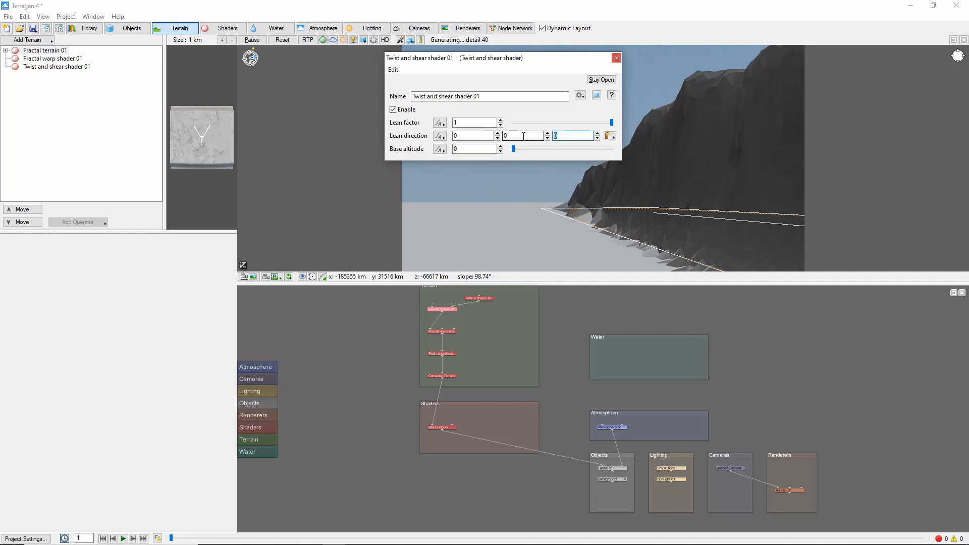
text(-1)
key(Return)
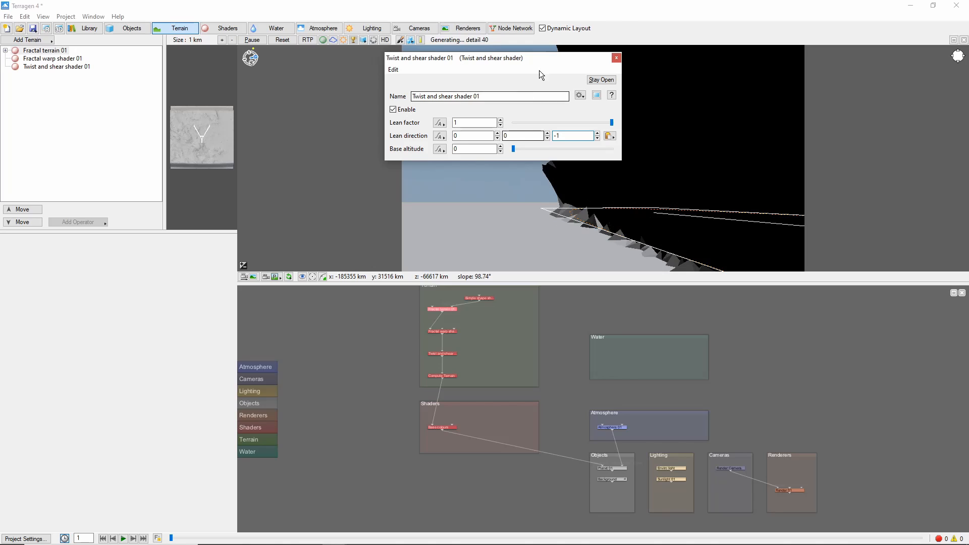
Set the twist and shear lean factor to 0.45 and close its dialog
drag(541, 75, 426, 73)
drag(497, 122, 444, 120)
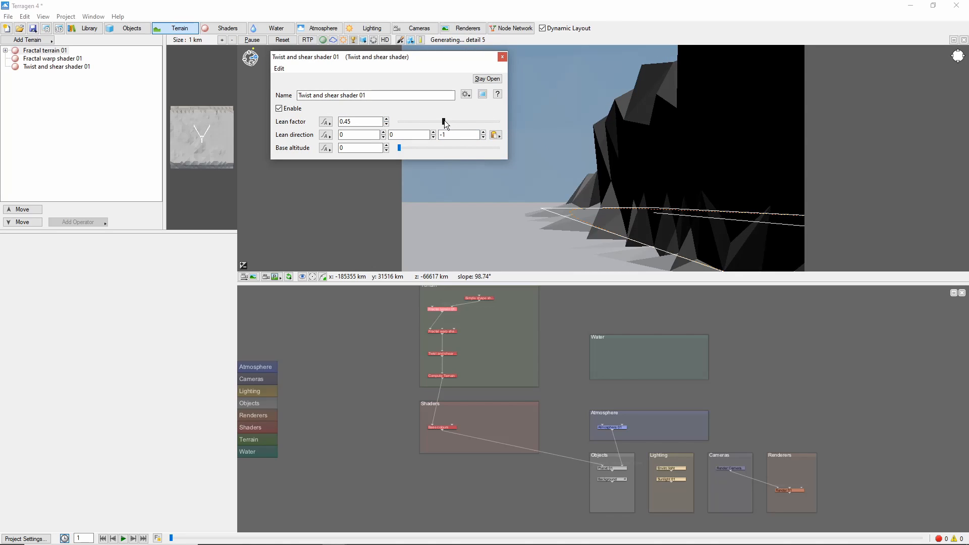
click(502, 57)
Add a Compute normal shader below the twist and shear shader
drag(586, 224, 653, 207)
click(372, 27)
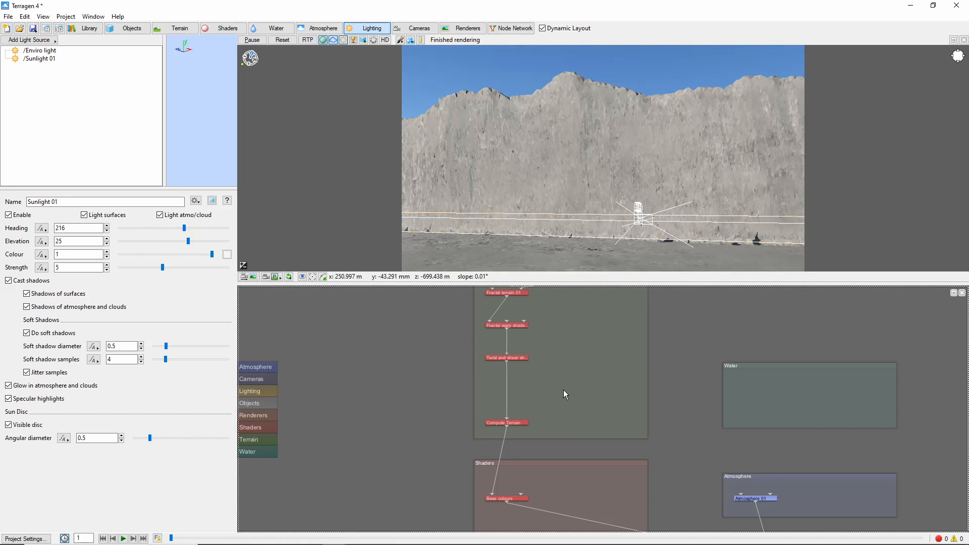
right_click(507, 359)
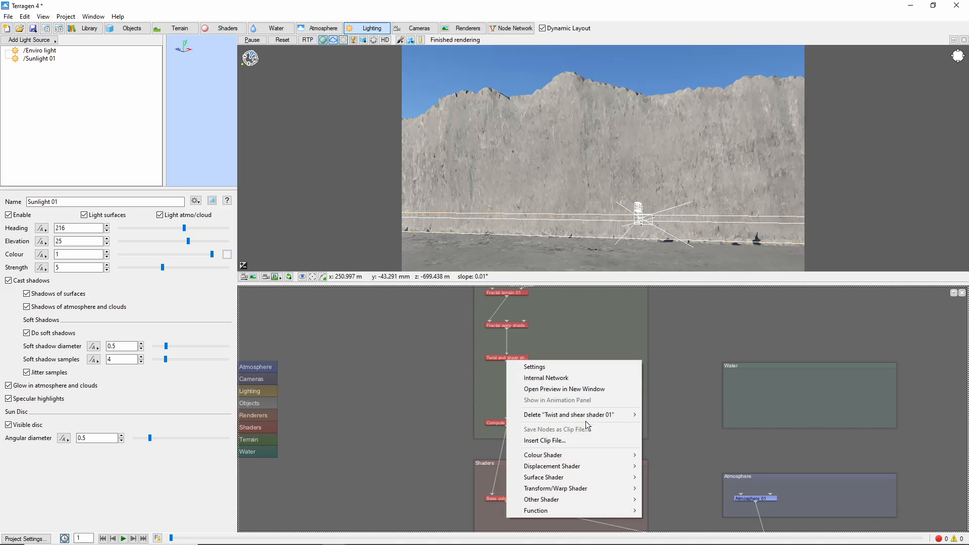
mouse_move(601, 498)
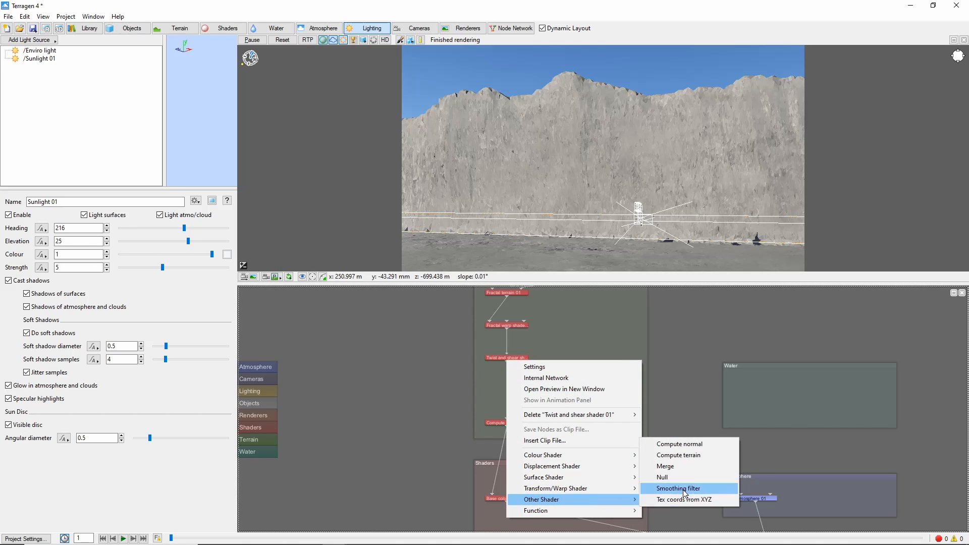
click(698, 444)
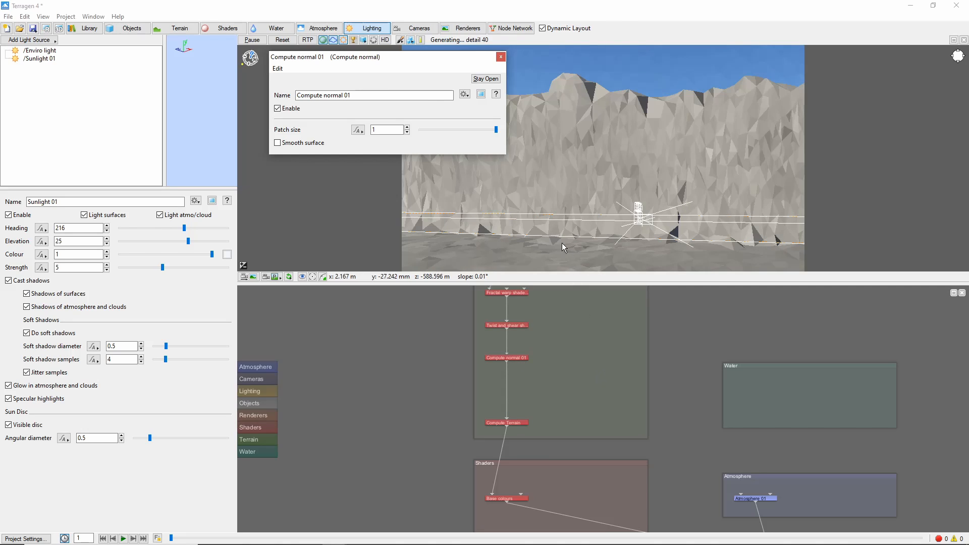
click(500, 57)
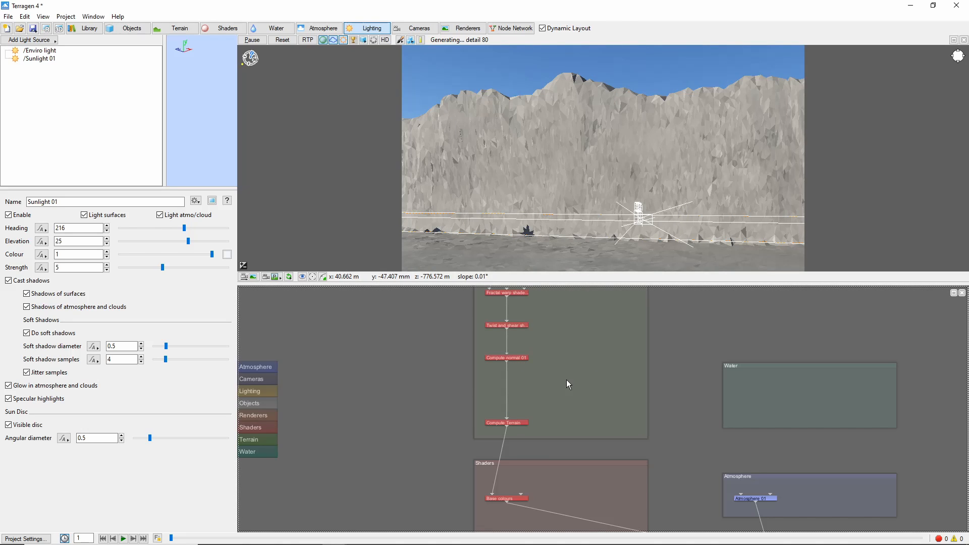
Add a Voronoi 3D diff scalar node from the quick node palette
key(Tab)
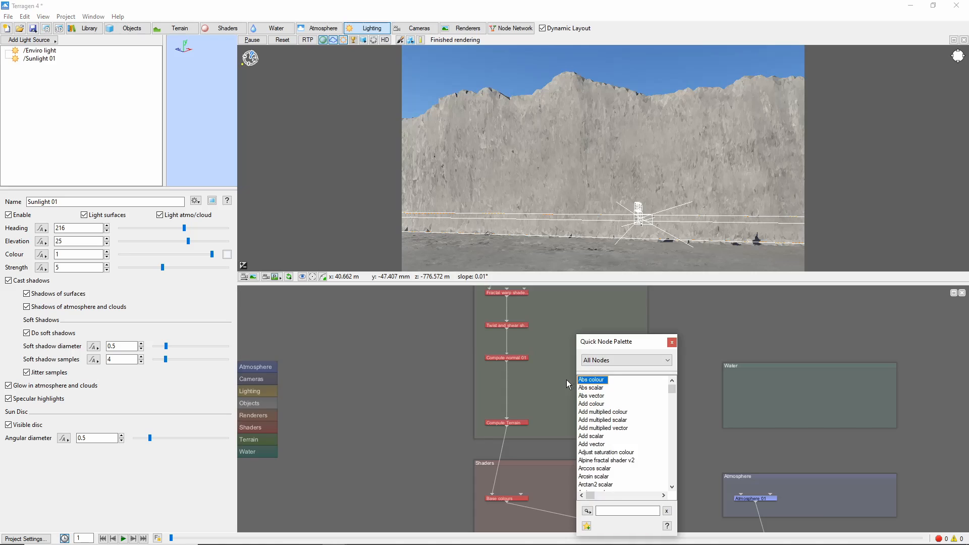
key(v)
key(o)
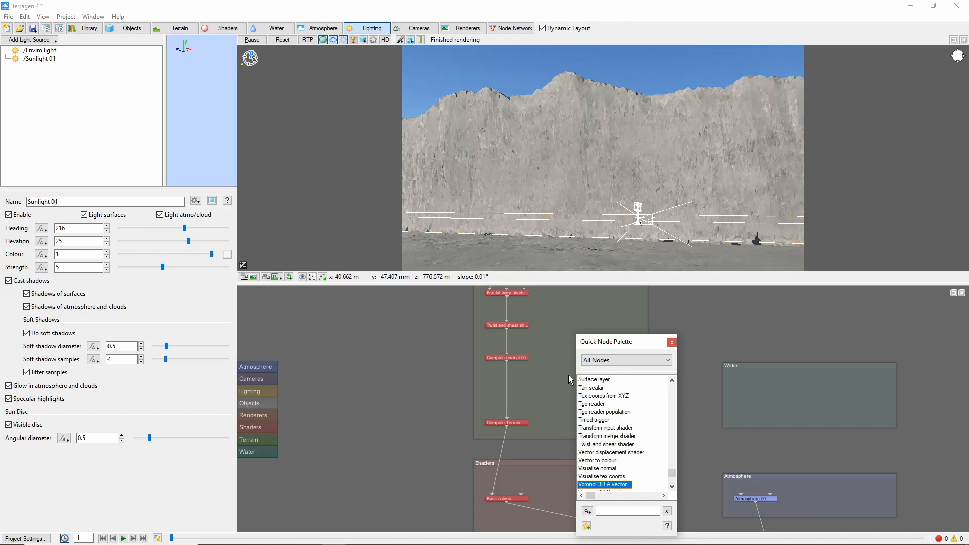
key(Down)
key(Down)
key(Down)
key(Down)
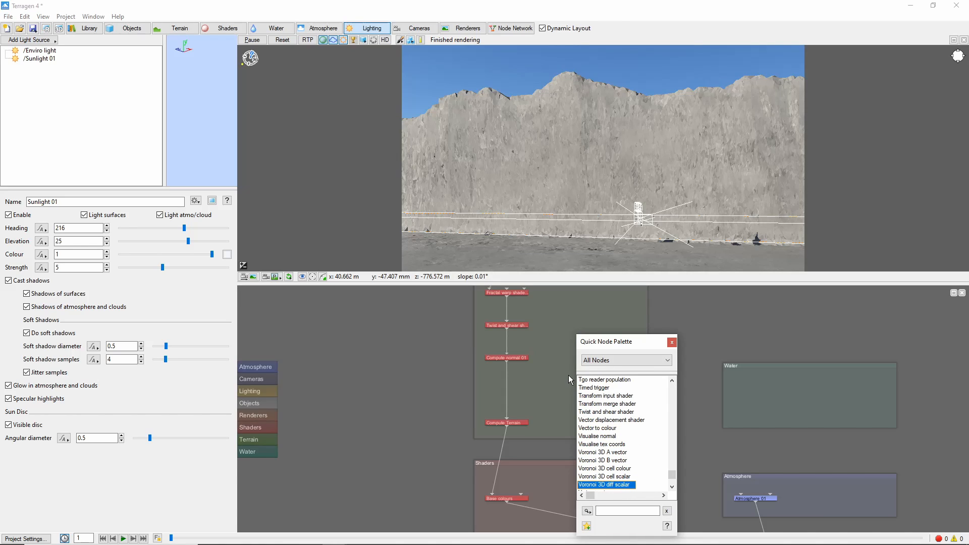
key(Return)
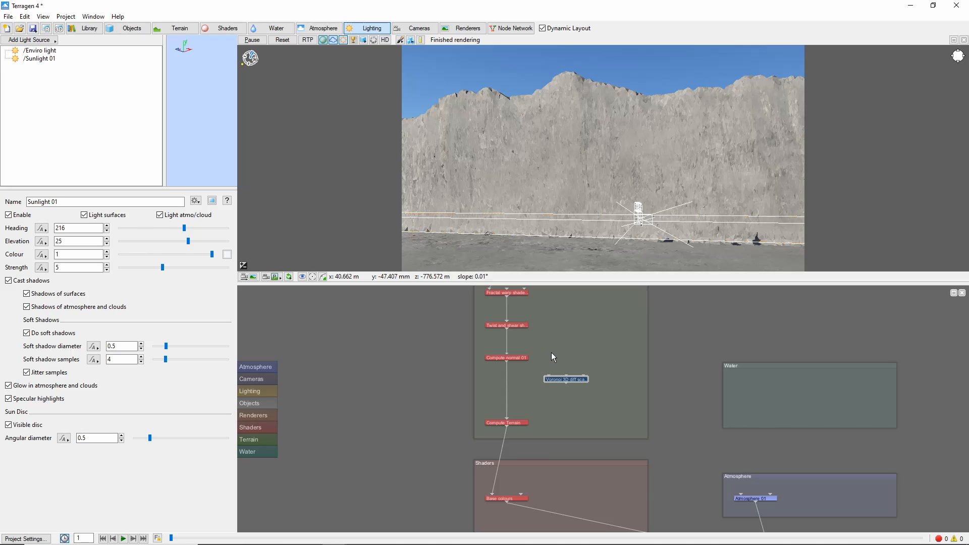
Add a Get position node from the quick node palette
key(Tab)
key(g)
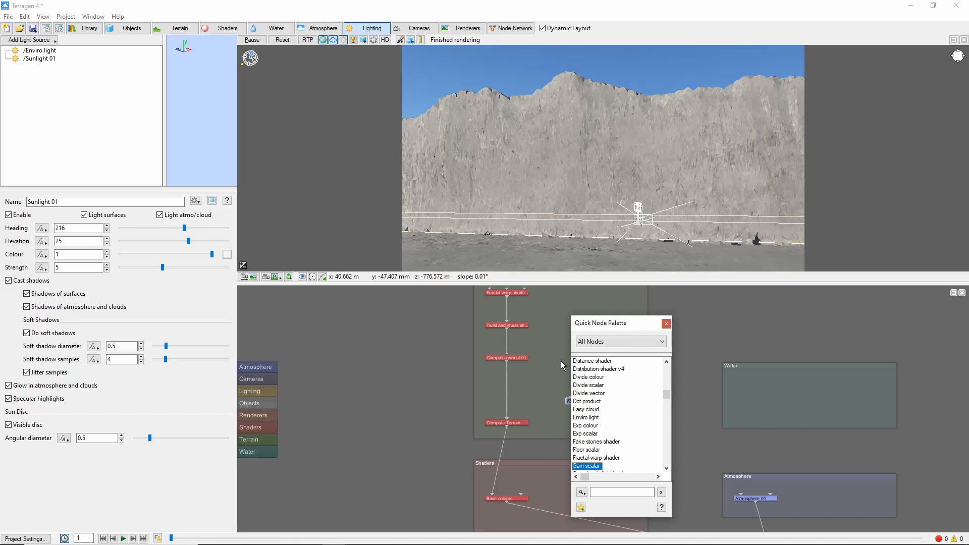
key(e)
key(Return)
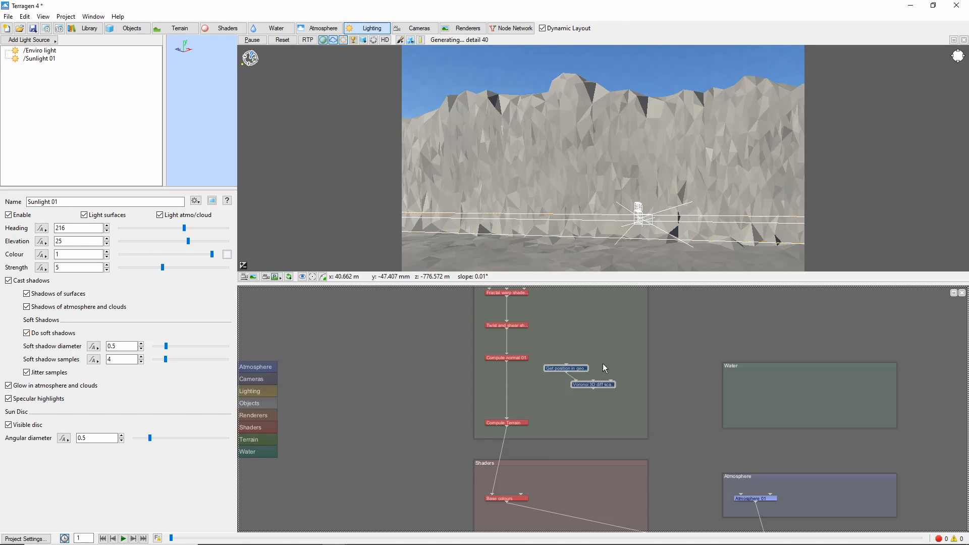
Add a Constant scalar node from the quick node palette
key(Tab)
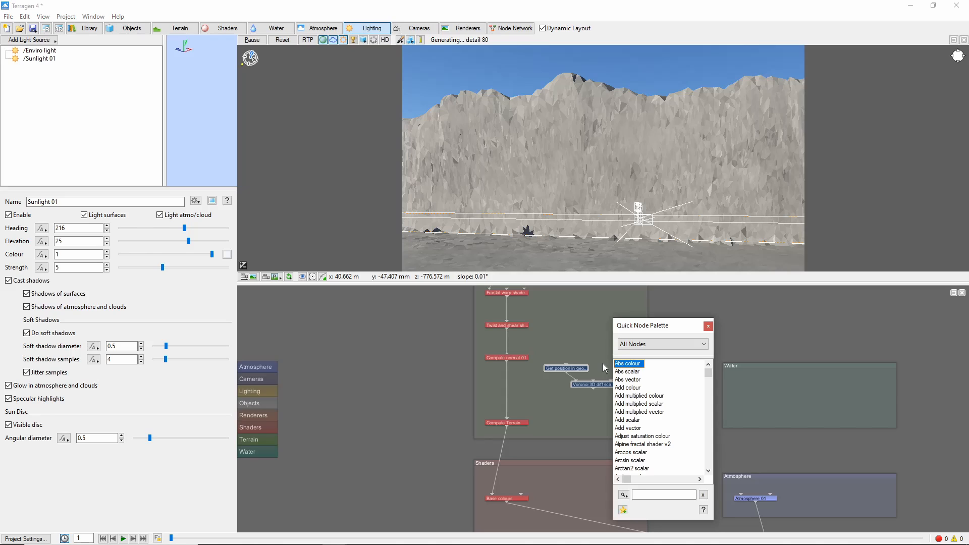
key(c)
key(Return)
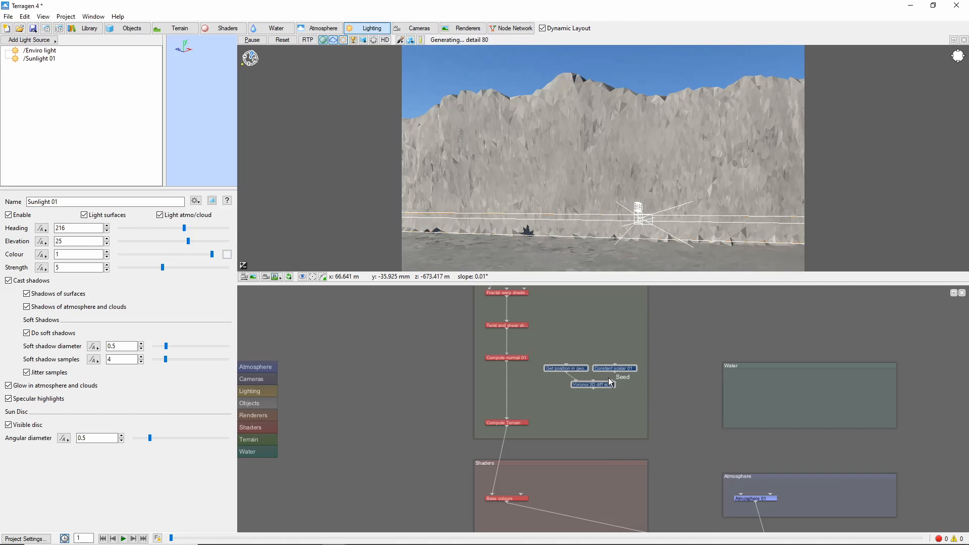
Connect the Constant scalar node to the Voronoi node's Seed input
drag(614, 376, 615, 375)
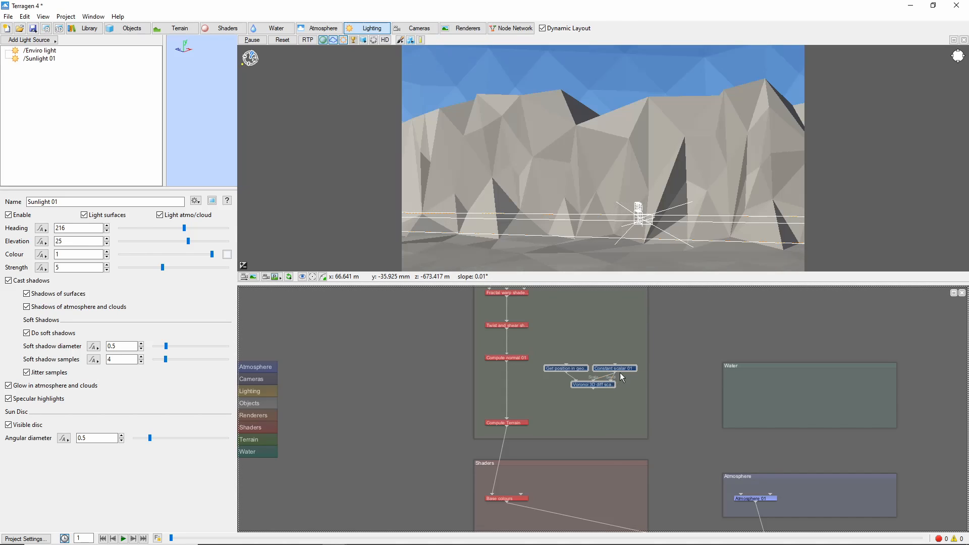
double_click(624, 367)
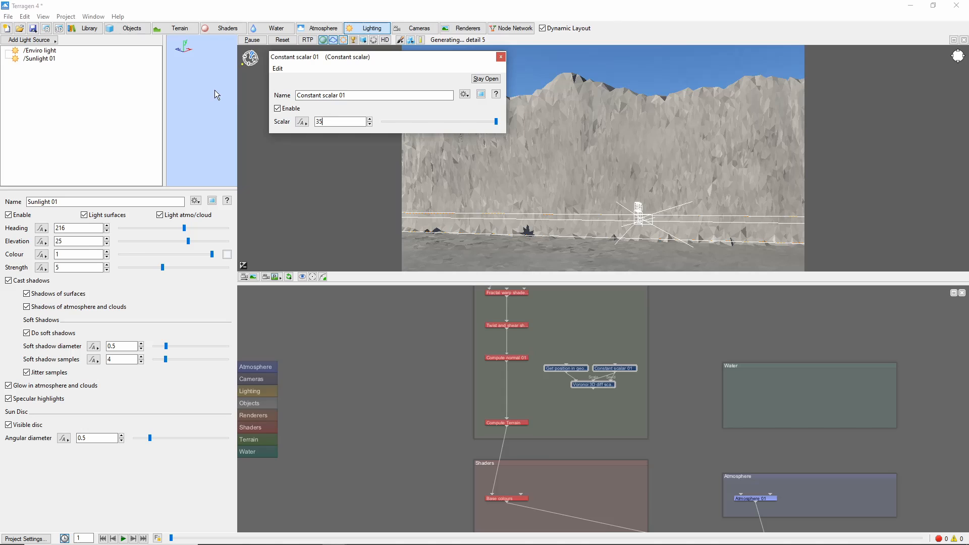
Insert a Surface layer shader below Compute normal and connect the Voronoi node as its displacement function
click(508, 361)
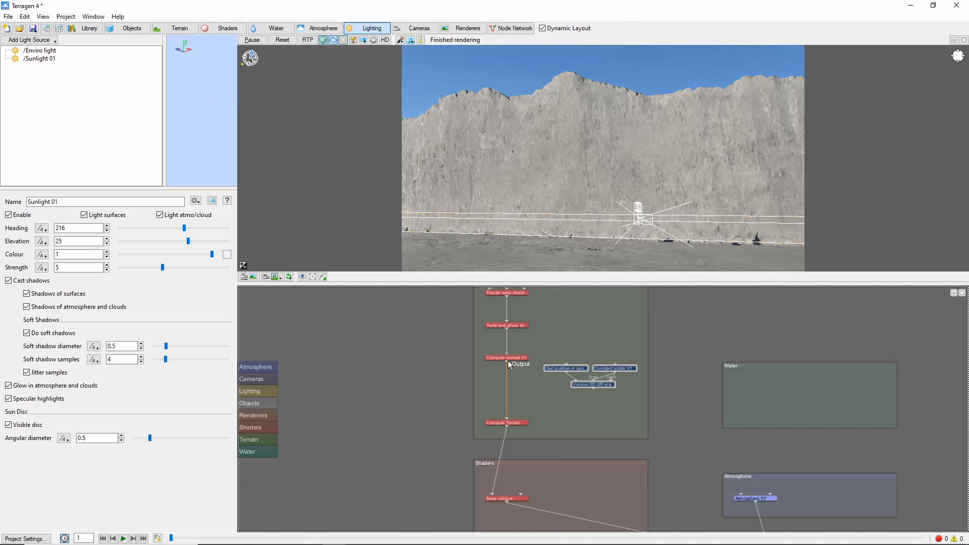
right_click(508, 360)
mouse_move(594, 481)
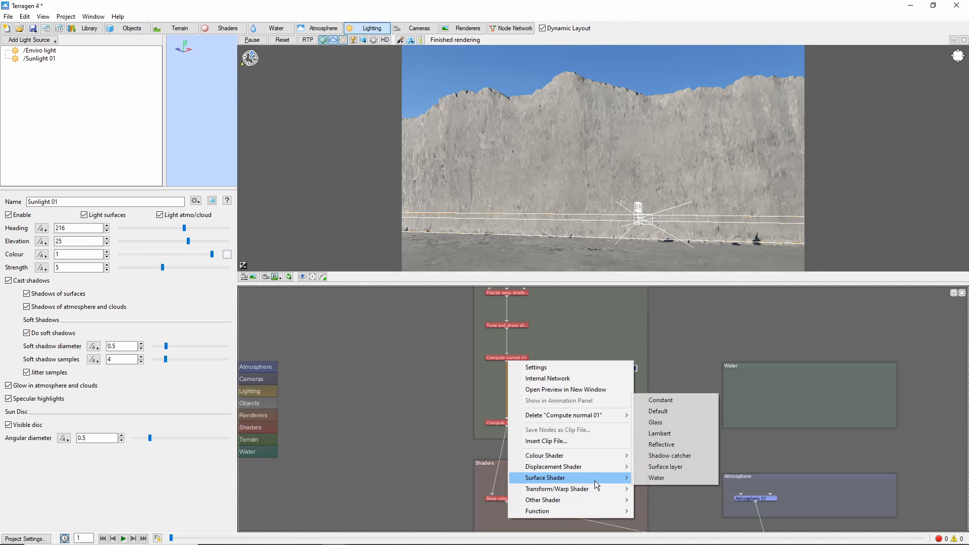
click(694, 467)
drag(516, 384, 514, 395)
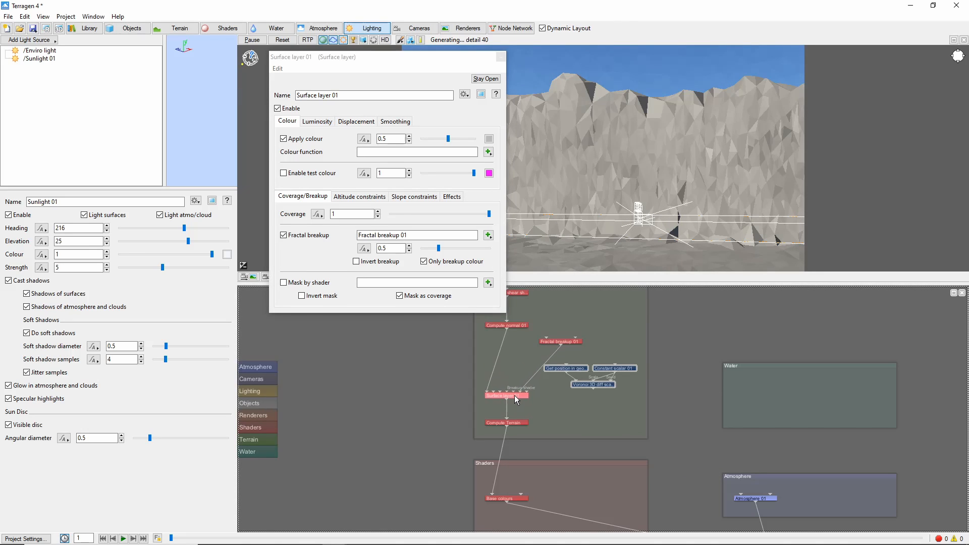
drag(589, 389, 506, 390)
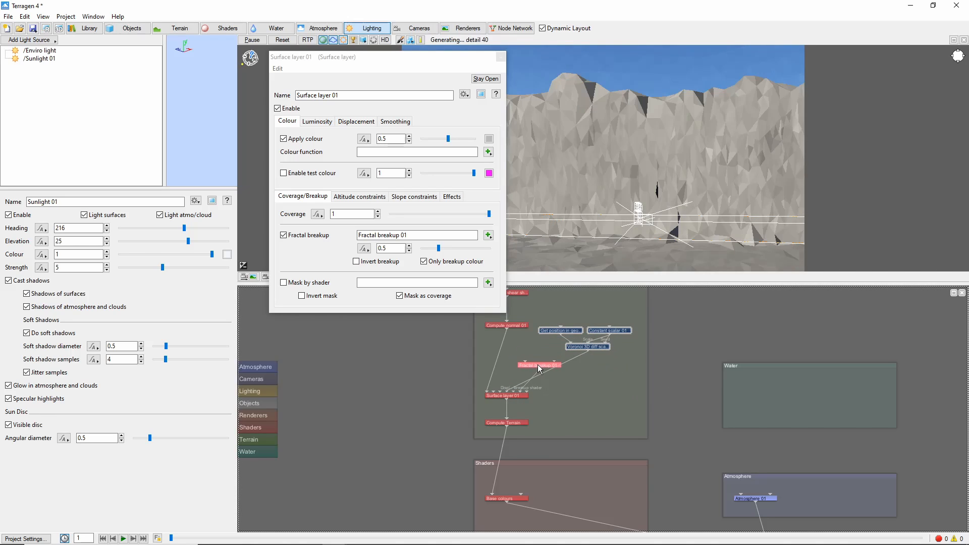
drag(538, 364, 537, 363)
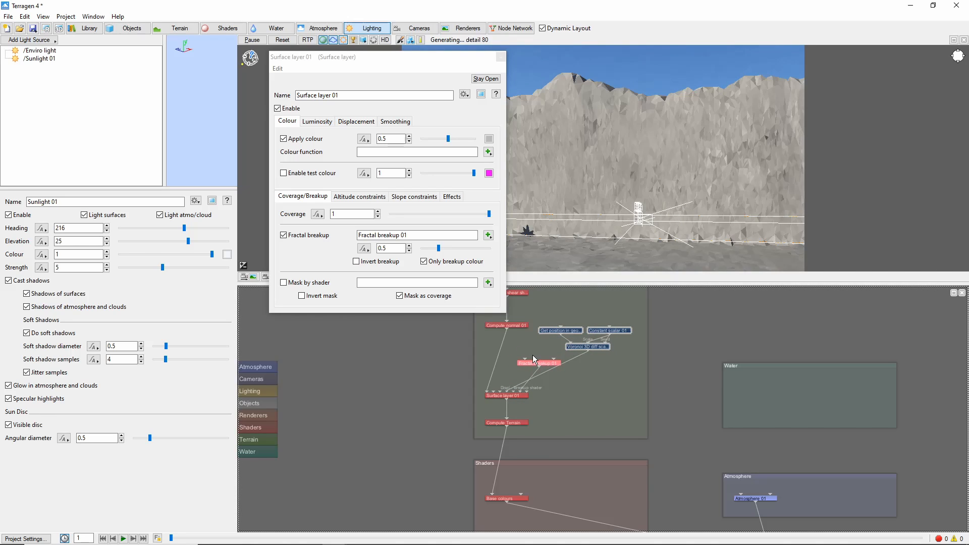
Set the surface layer's displacement direction to Lateral only (requires computed normal) and adjust its coverage and fractal breakup settings
click(356, 121)
click(424, 138)
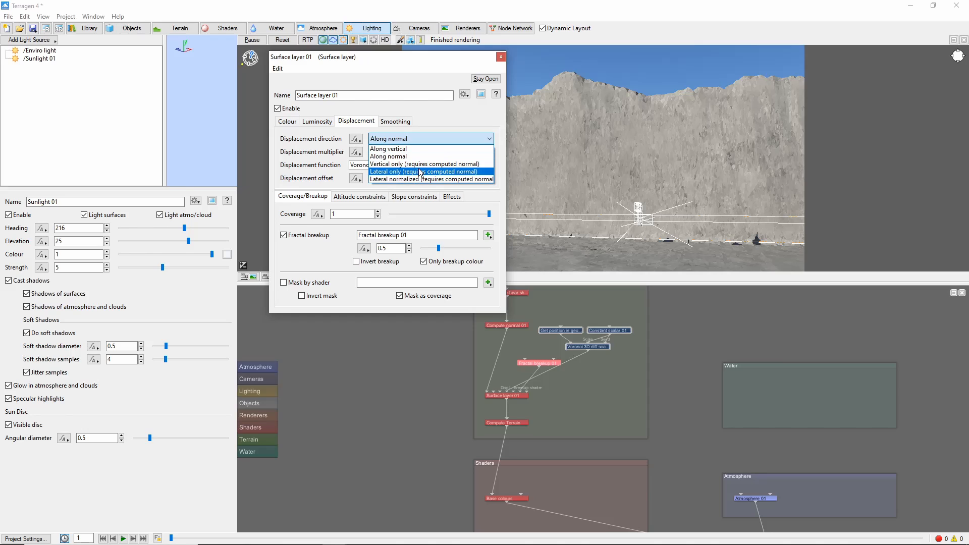
click(423, 171)
drag(488, 218, 479, 218)
drag(437, 247, 434, 246)
click(464, 262)
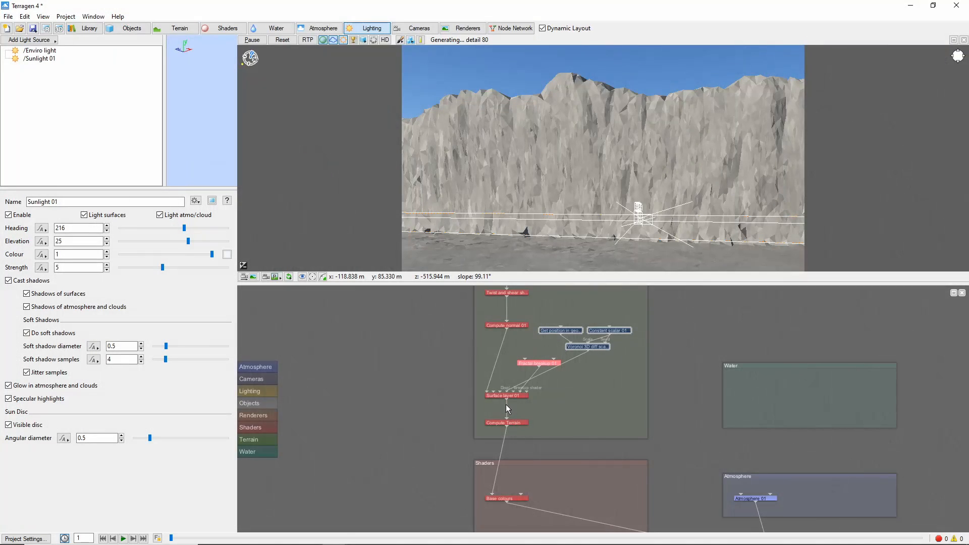
Create a new Power fractal shader v3 displacement shader in the terrain group
right_click(575, 392)
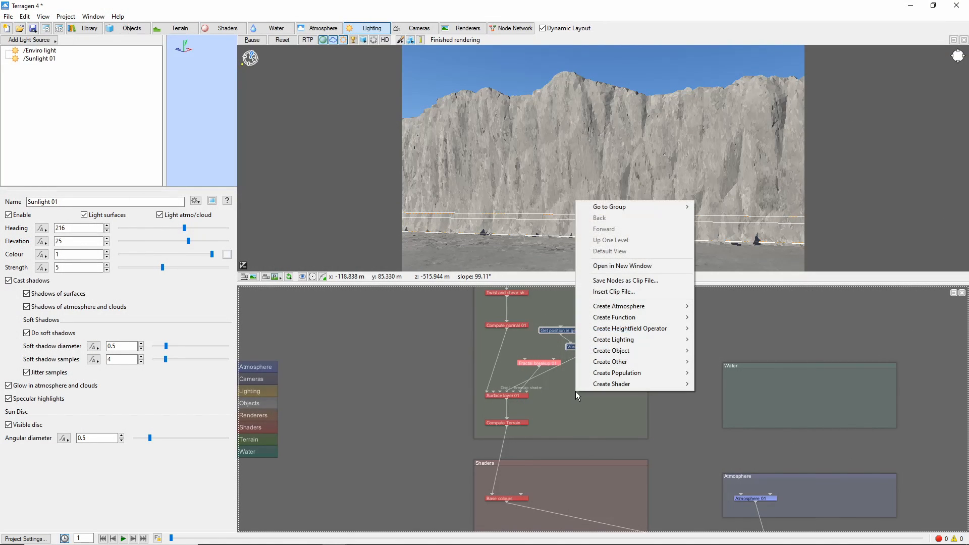
mouse_move(646, 385)
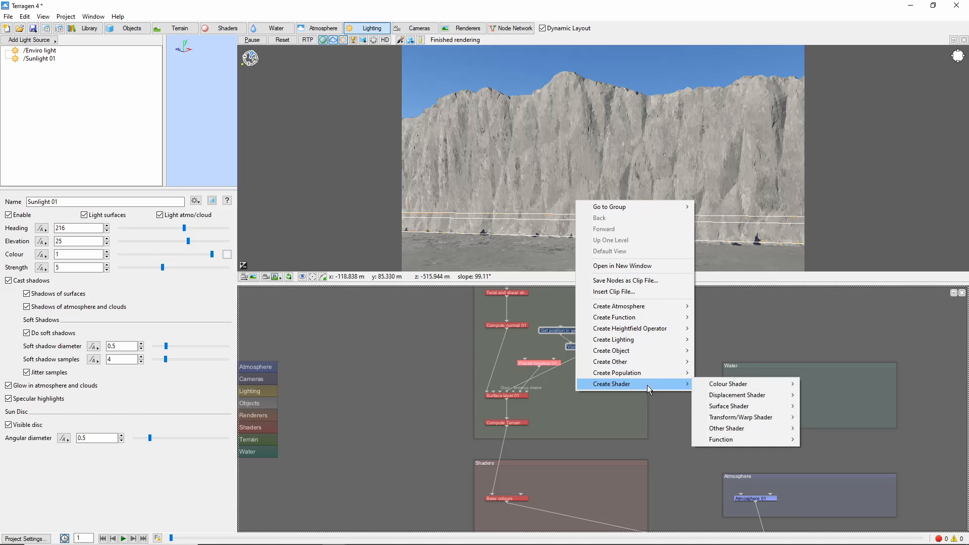
mouse_move(768, 397)
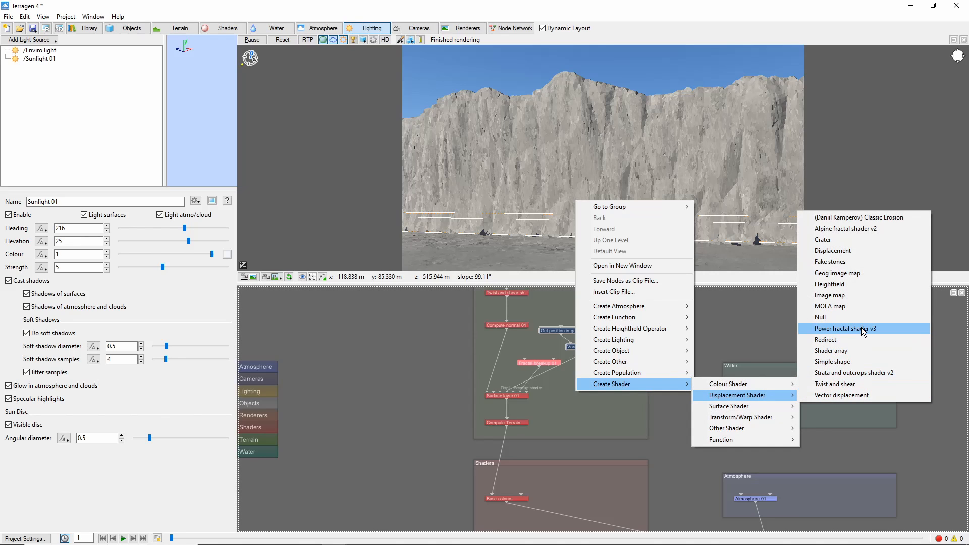
click(861, 327)
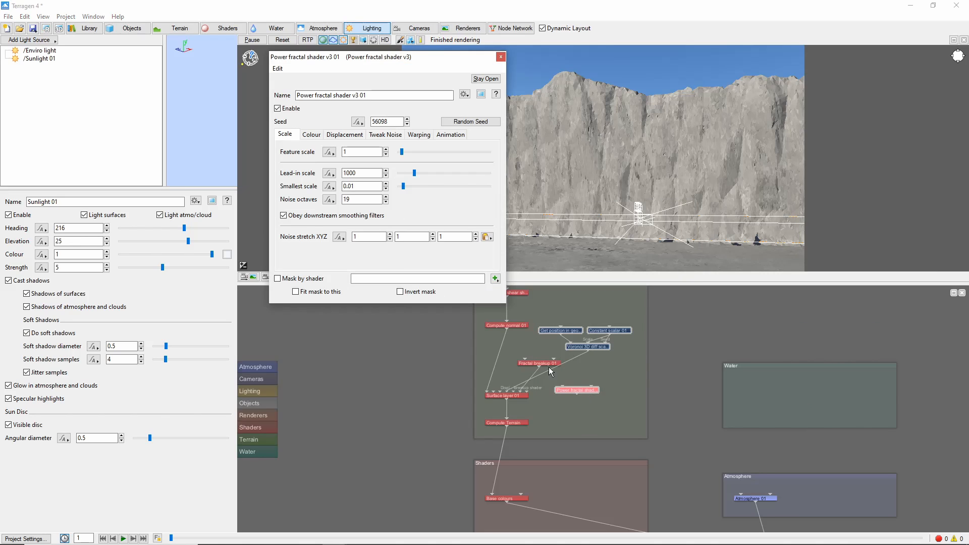
Set the power fractal's displacement amplitude to 30
drag(368, 237, 289, 243)
click(335, 135)
drag(398, 165, 344, 170)
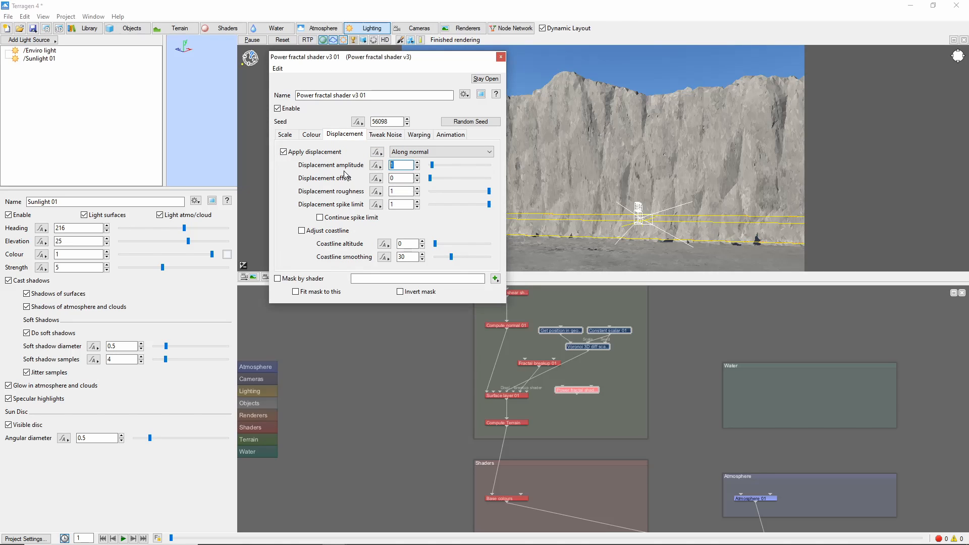
text(30)
key(Return)
Enable Mask by shader on the power fractal and create a new Distribution shader v4 as its mask, then open it
click(278, 278)
click(495, 278)
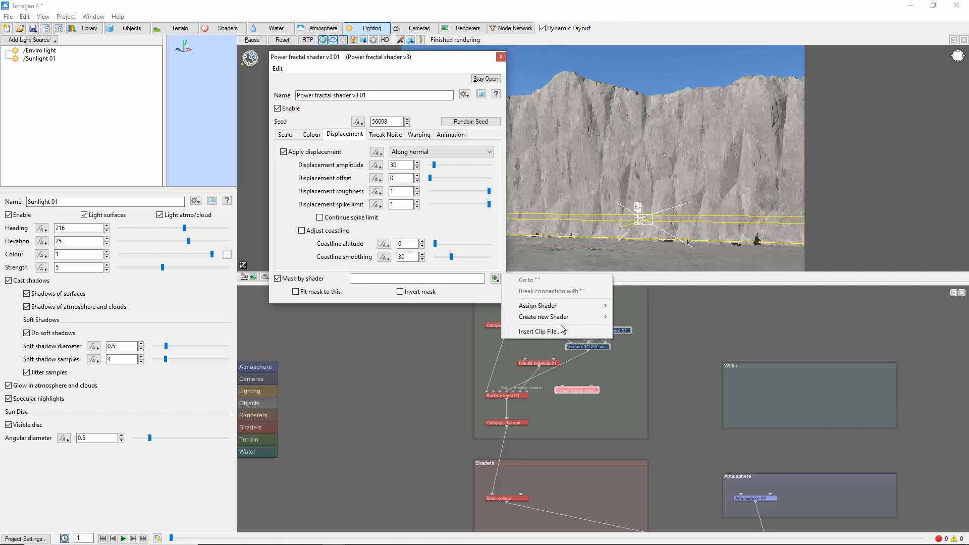
mouse_move(565, 318)
mouse_move(655, 317)
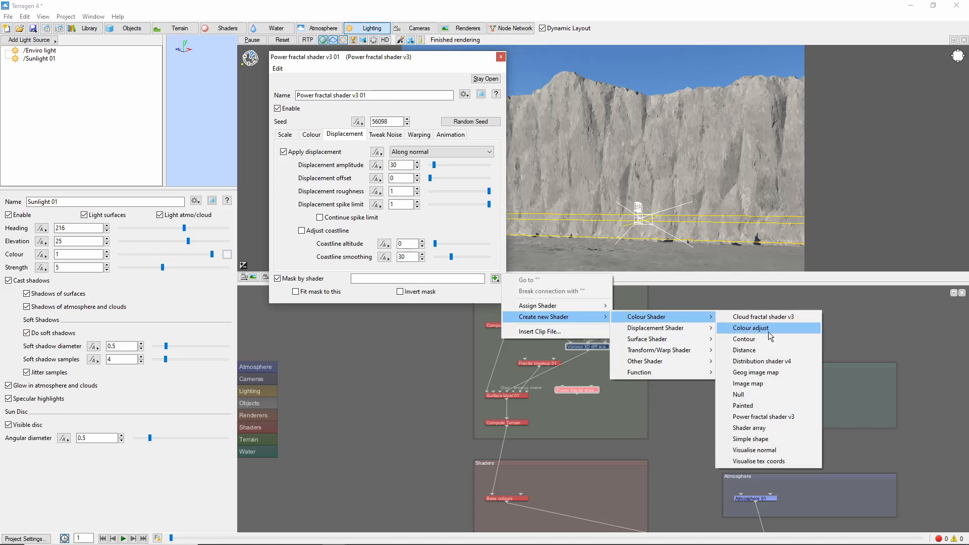
click(788, 356)
click(495, 278)
click(596, 278)
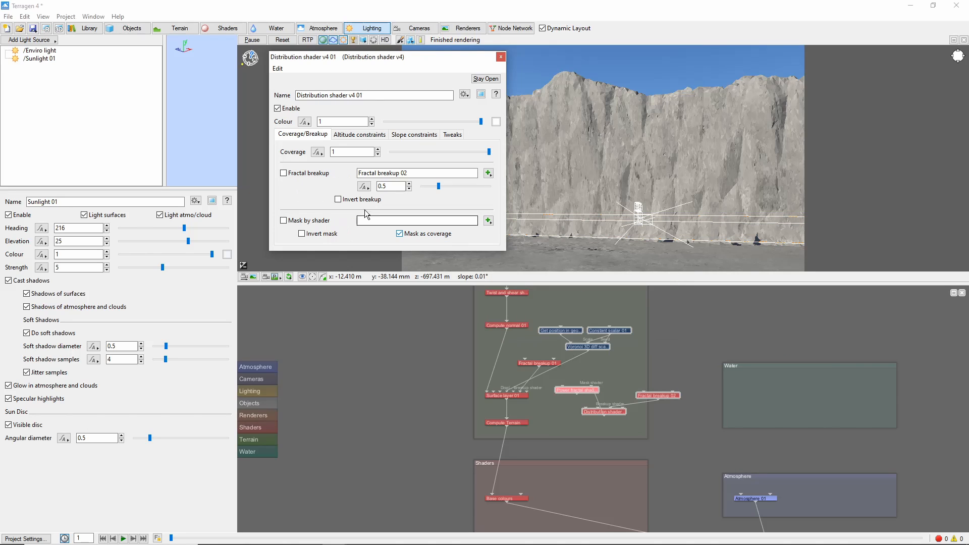
Limit the distribution shader's minimum altitude to 0 with a fuzzy zone of 20 and altitude key Final position
click(346, 135)
click(290, 192)
drag(387, 204, 359, 202)
text(0)
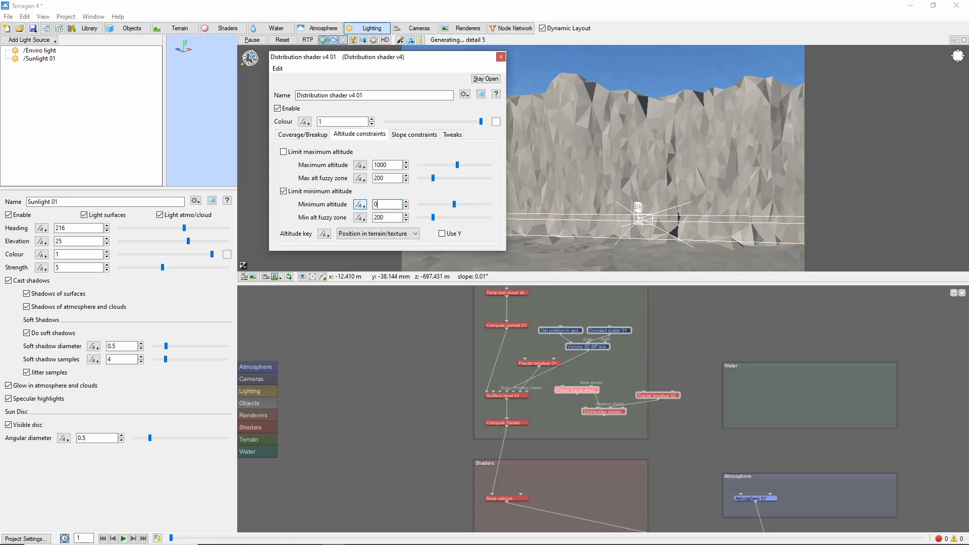
click(385, 217)
key(BackSpace)
click(408, 233)
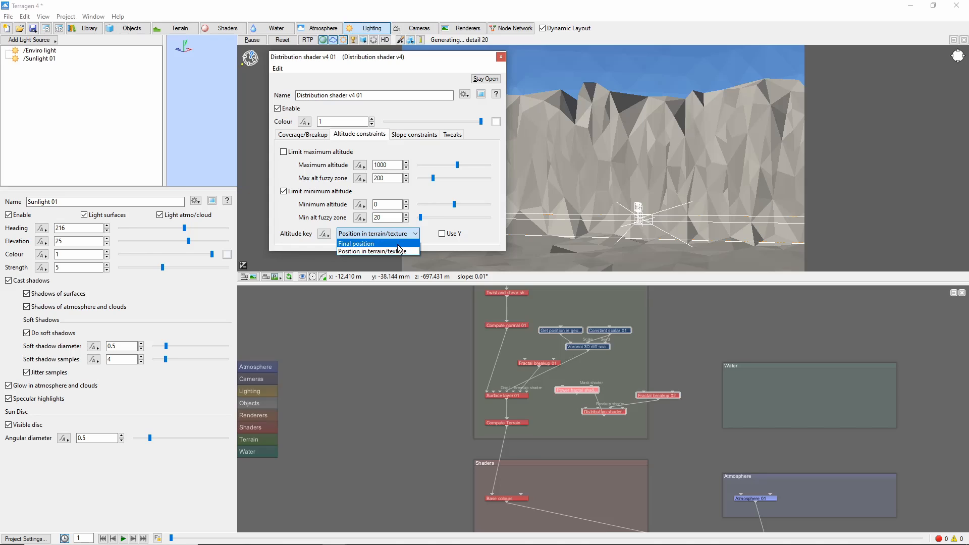
click(406, 243)
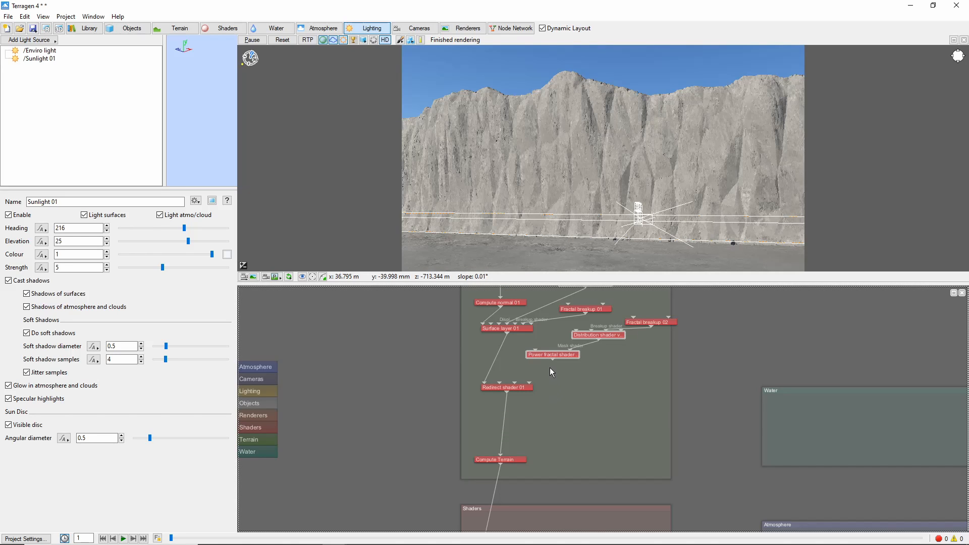
Connect the power fractal to the Redirect shader's Z input and insert a Strata and outcrops shader v2 after the Redirect shader
drag(552, 360, 529, 382)
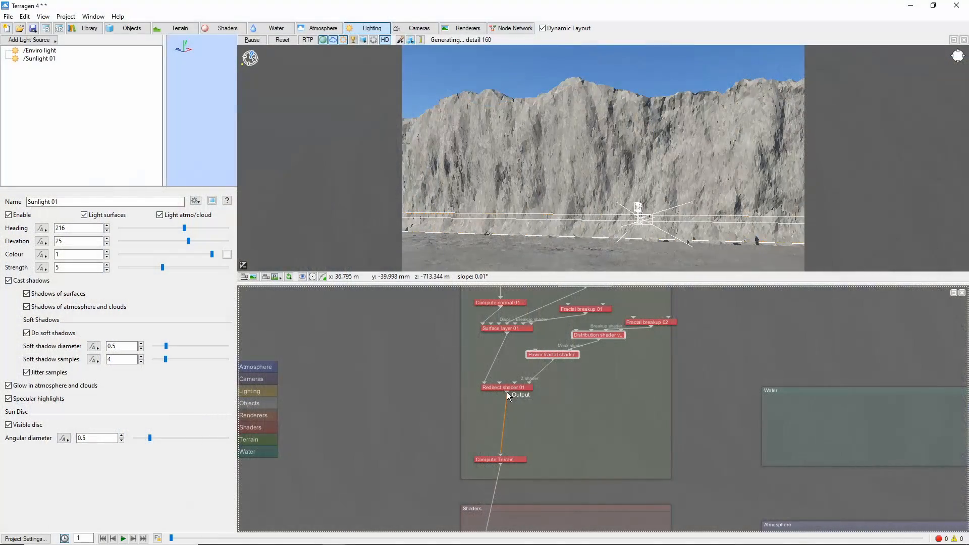
right_click(506, 391)
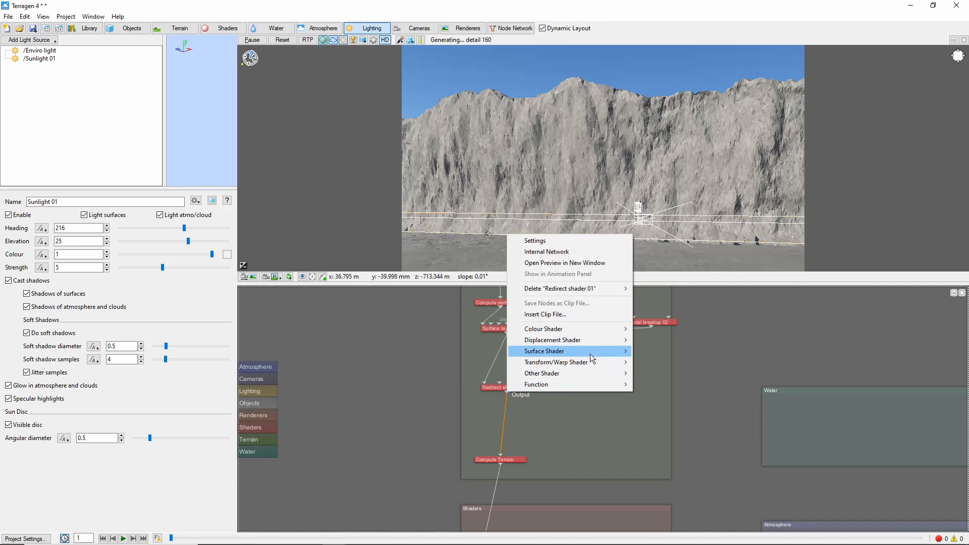
mouse_move(597, 341)
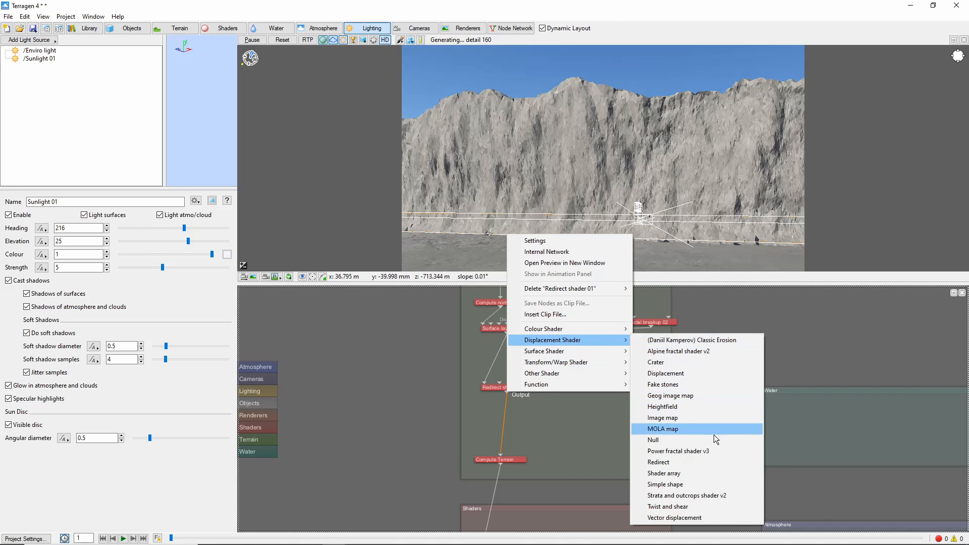
click(716, 495)
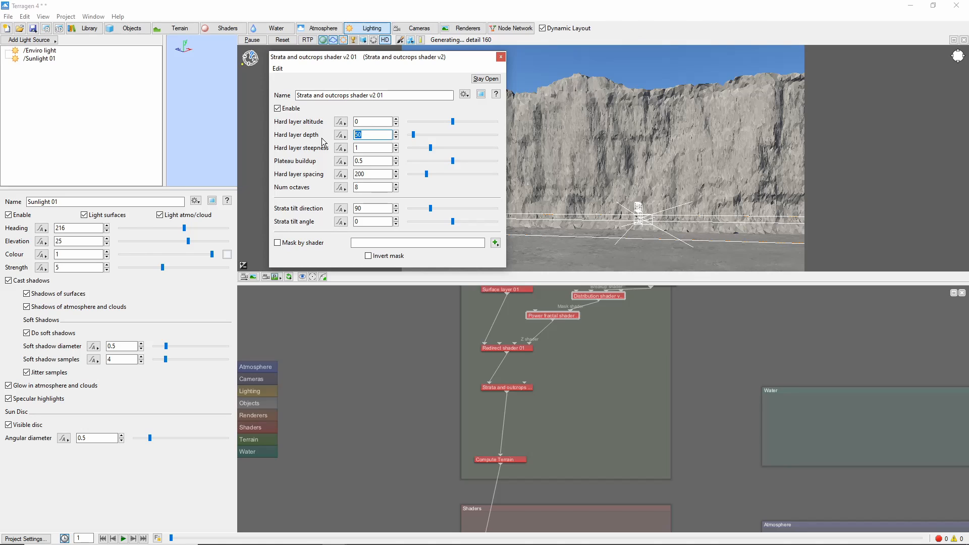
Set the strata shader's hard layer depth to 60, hard layer spacing to 400, and strata tilt angle to 2
text(60)
double_click(373, 173)
text(400)
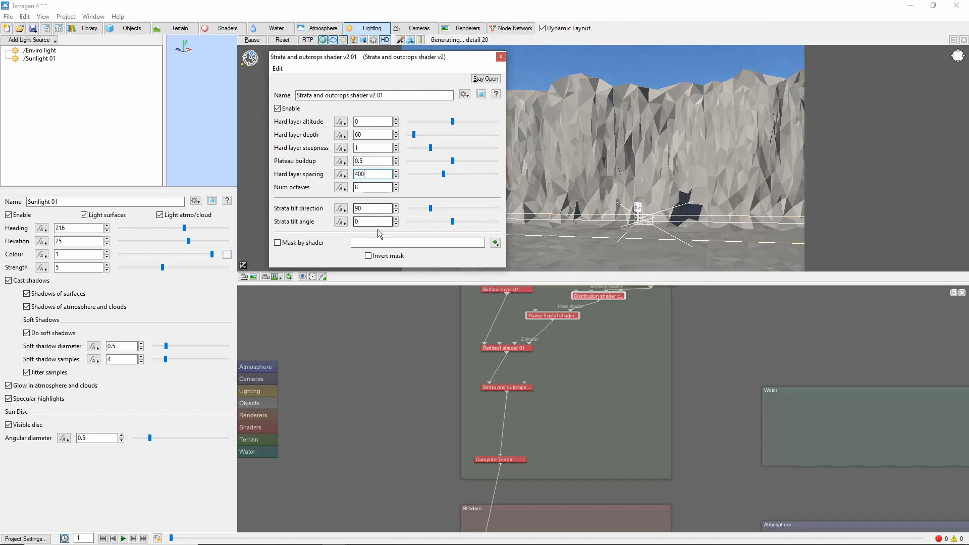
drag(375, 222, 249, 201)
text(2)
Insert a second Strata and outcrops shader v2 below the first one
right_click(506, 392)
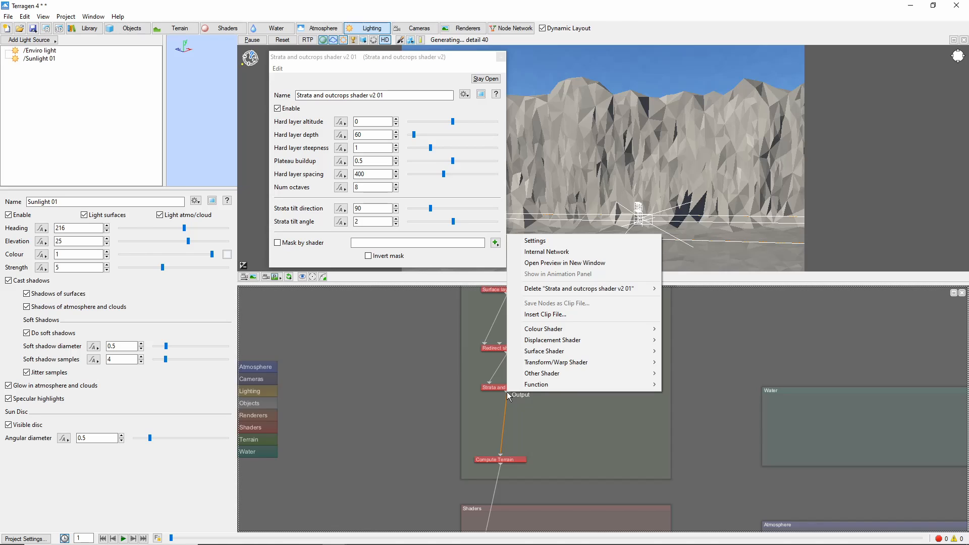
mouse_move(614, 339)
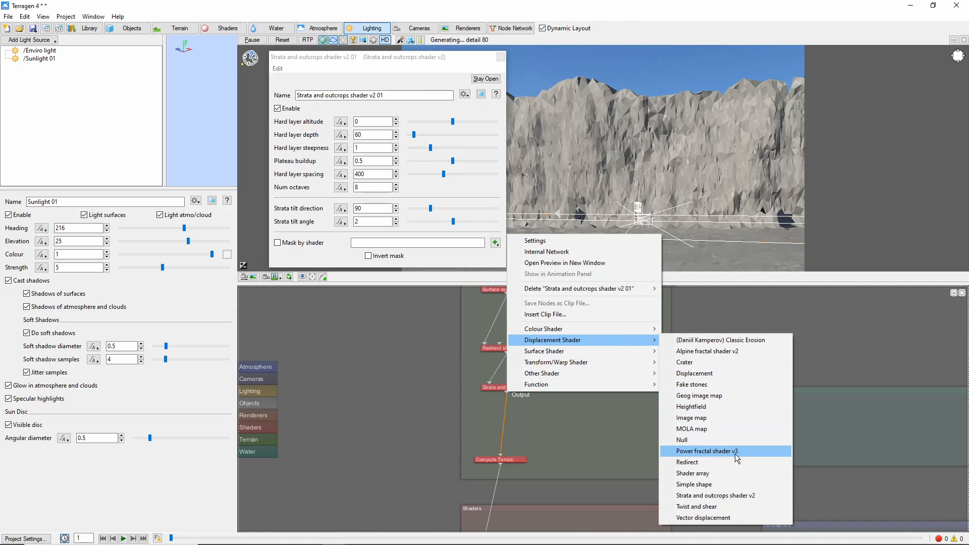
click(716, 495)
Set the second strata shader's tilt angle to -5, steepness 0.25, plateau buildup 0.6, and layer spacing 400
double_click(372, 222)
text(-5)
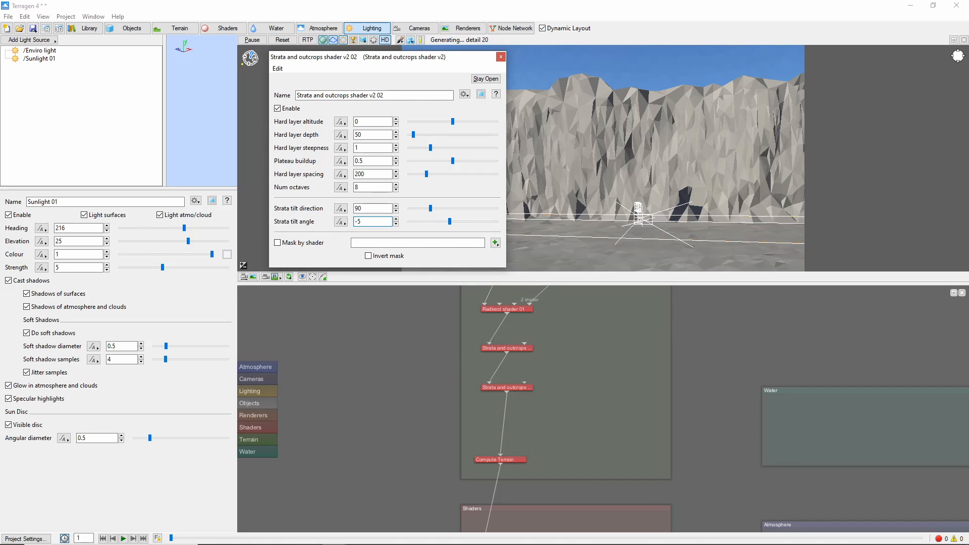
double_click(359, 148)
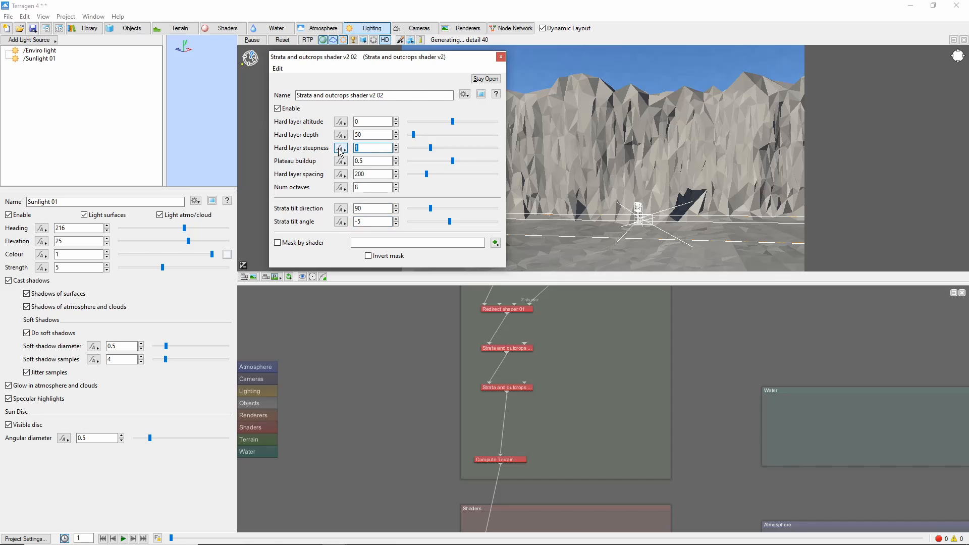
text(0.25)
key(Tab)
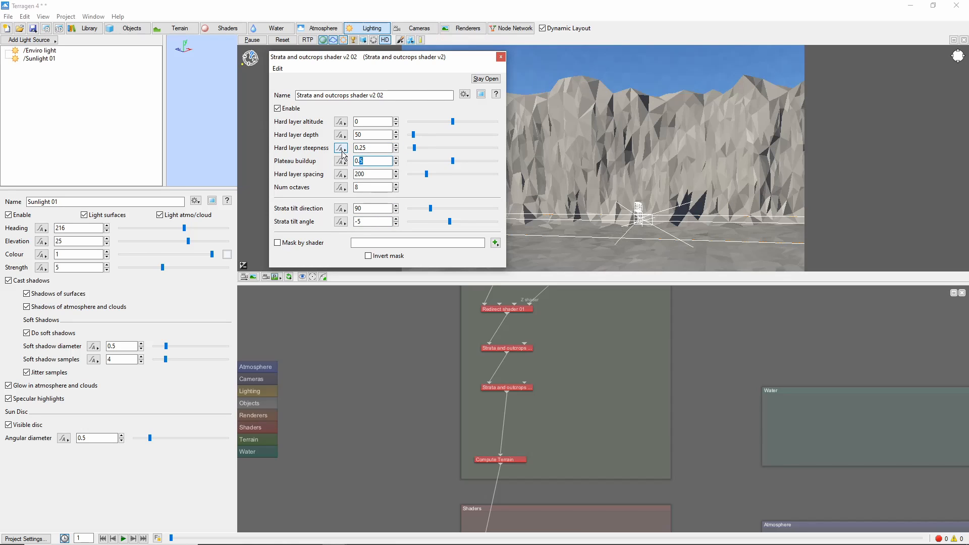
text(0.6)
double_click(361, 173)
text(400)
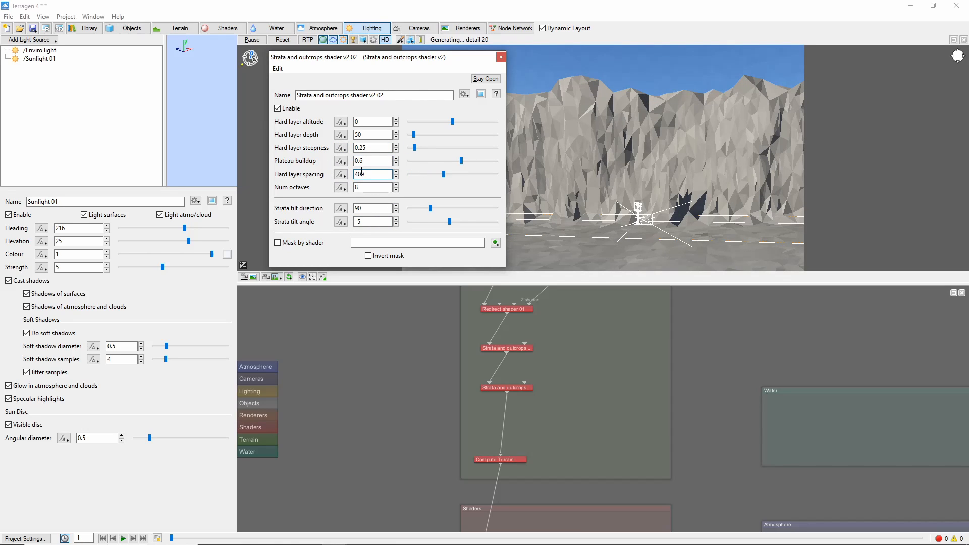
Connect the Distribution shader as the mask shader of both Strata and outcrops shaders
drag(585, 348, 536, 411)
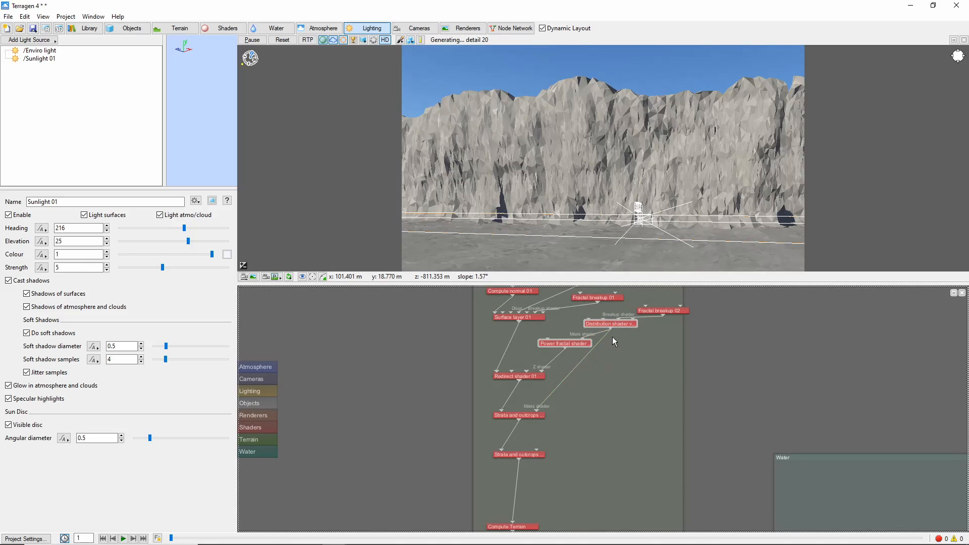
drag(611, 330, 537, 450)
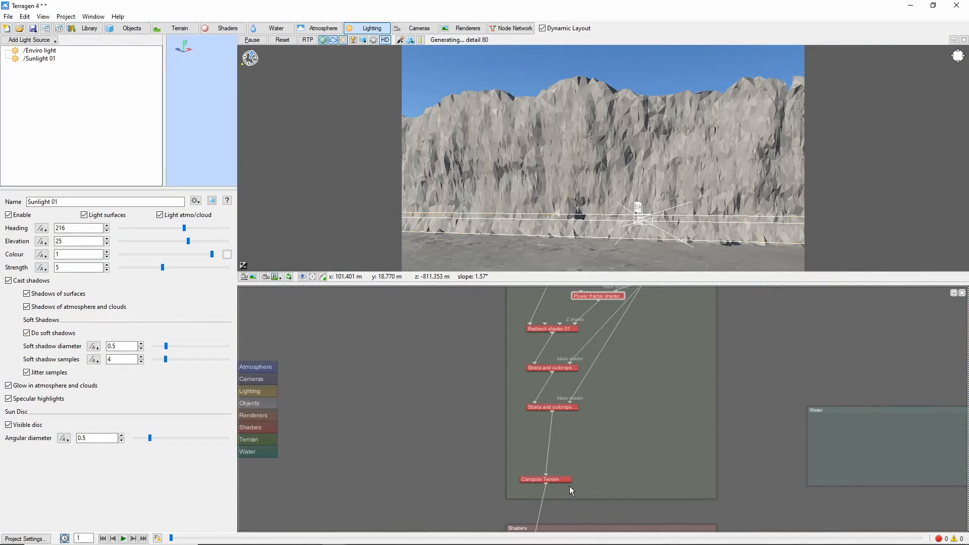
Paste the Cracks & Tension Fractures shader next to Compute Terrain and open its settings
drag(561, 479, 568, 424)
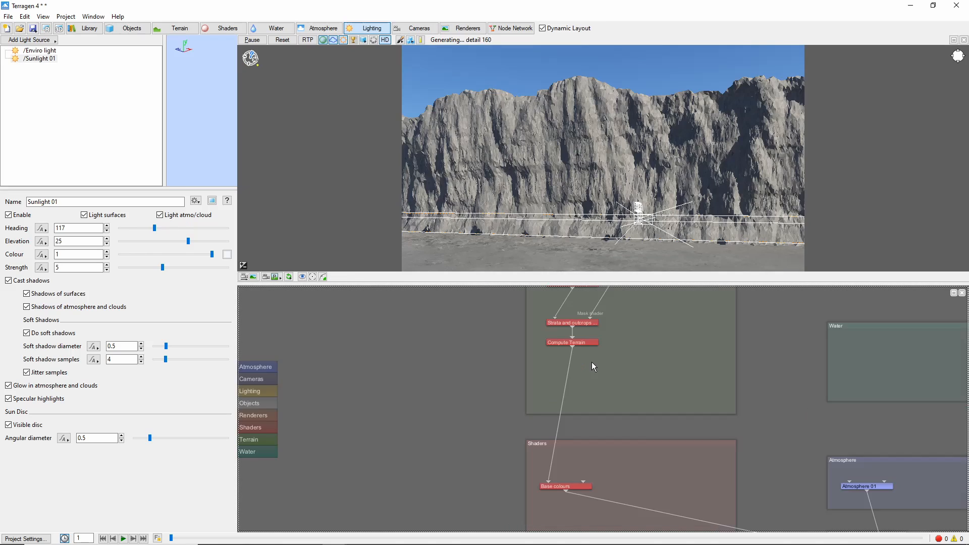
key(ctrl+v)
drag(611, 407, 625, 360)
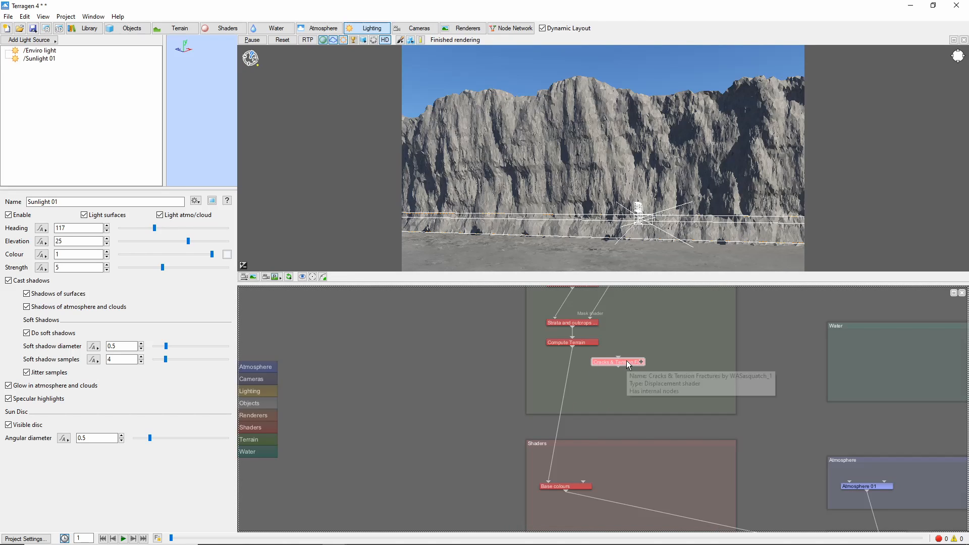
double_click(626, 361)
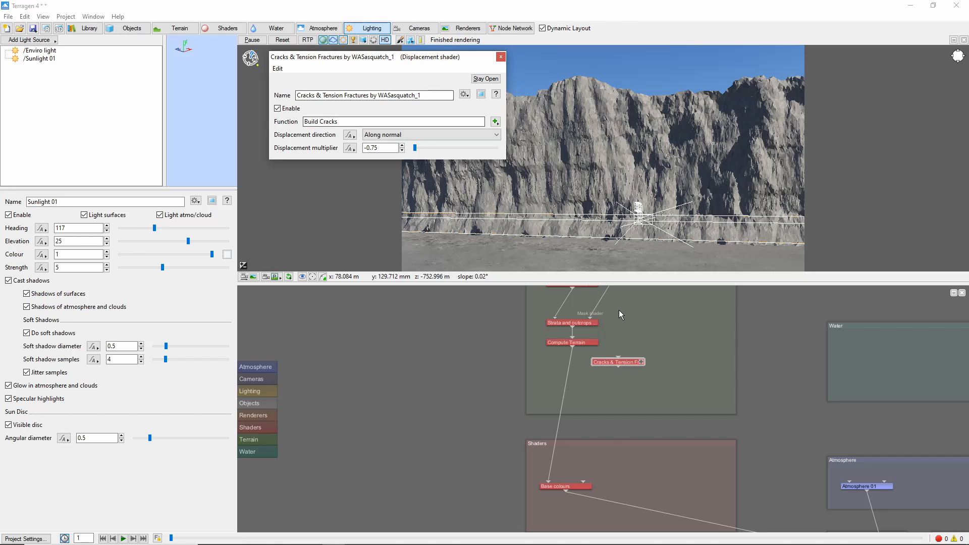
right_click(571, 346)
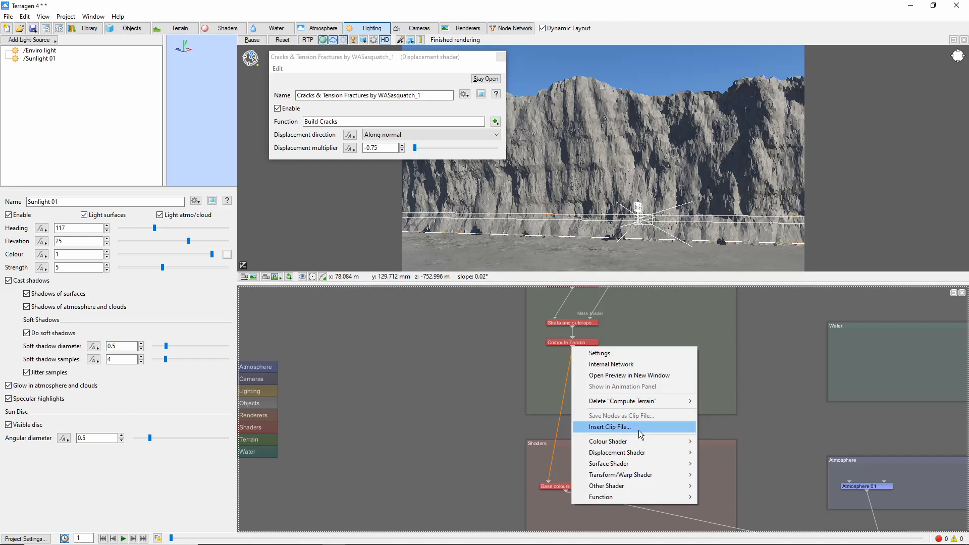
Insert a surface layer below Compute Terrain driven by the Cracks shader with a fractal breakup, and review its coverage and altitude settings
mouse_move(651, 462)
click(747, 452)
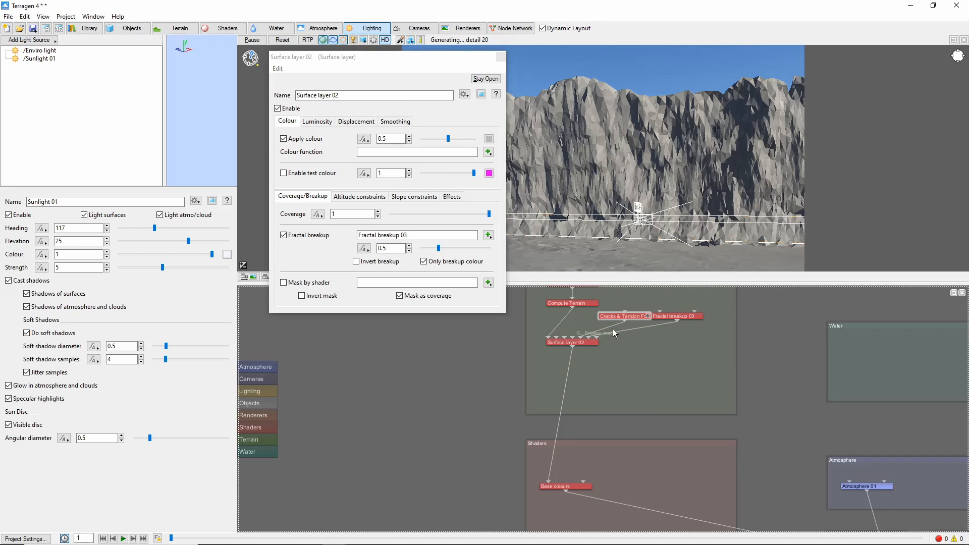
click(592, 342)
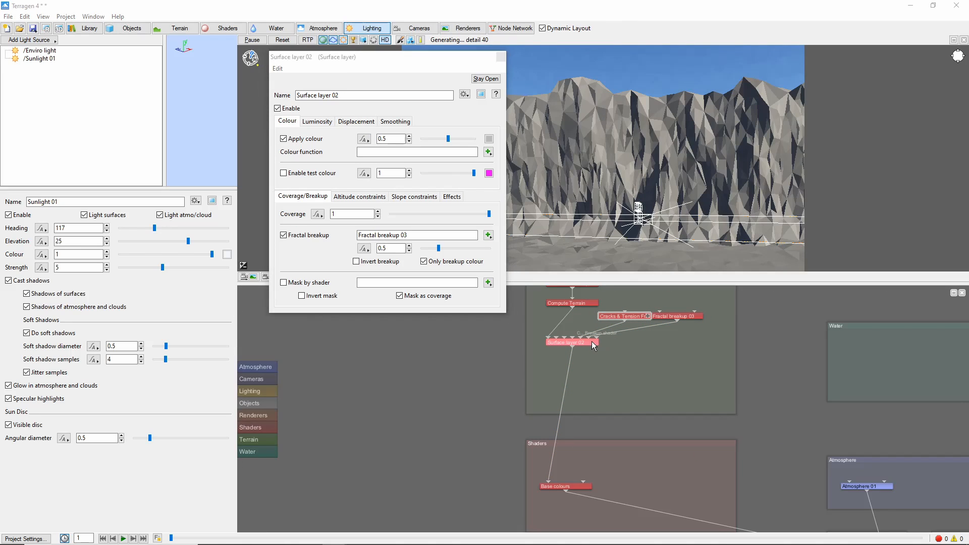
click(339, 197)
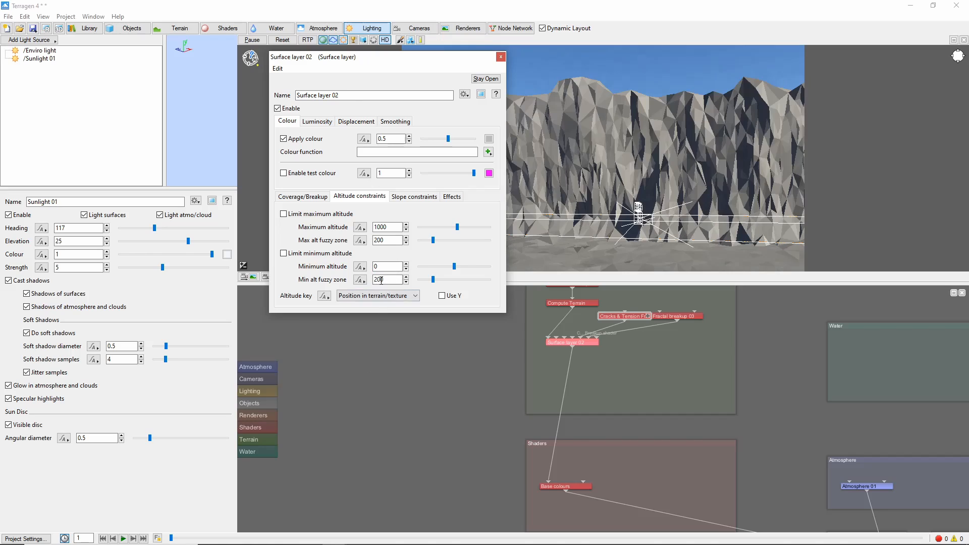
click(296, 197)
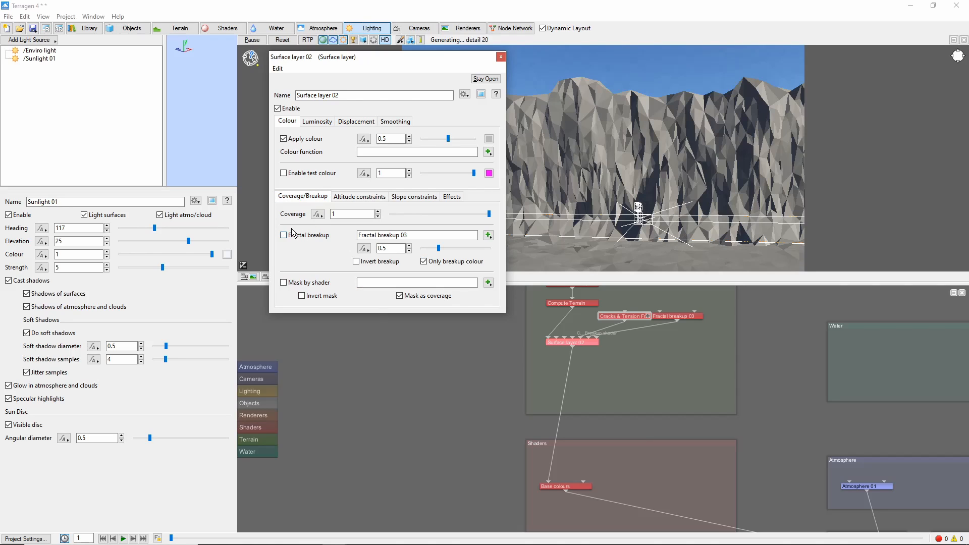
Duplicate the surface layer together with its Cracks and fractal breakup nodes and chain the copy below the original layer
drag(538, 309, 714, 350)
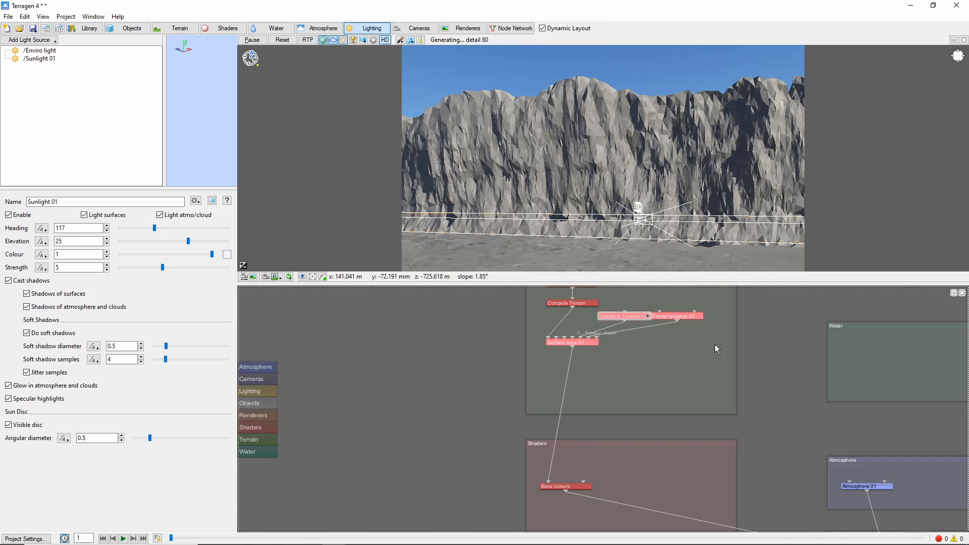
key(ctrl+c)
key(ctrl+v)
drag(573, 423, 599, 375)
drag(572, 346, 548, 482)
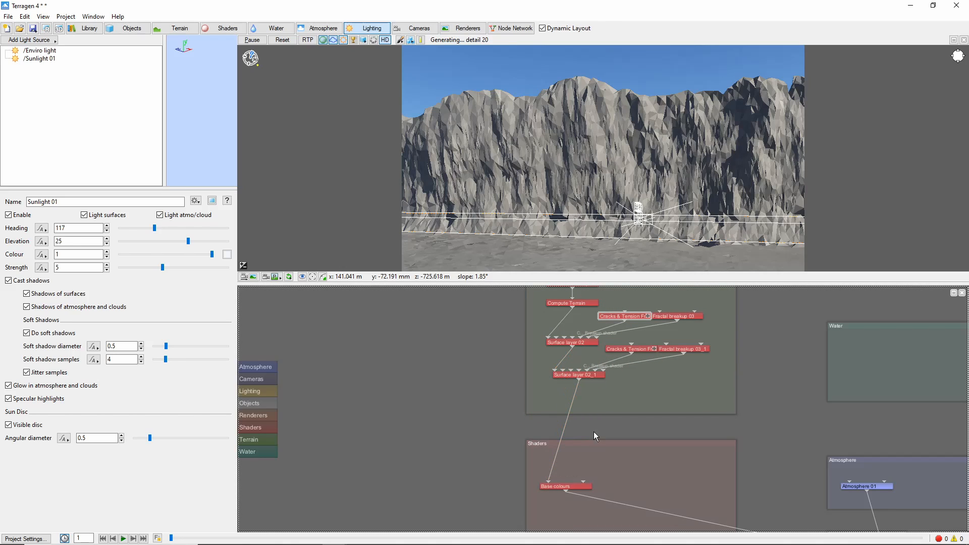
Open the copied Cracks shader's internal network and inspect its Master Scale node
drag(655, 348, 648, 348)
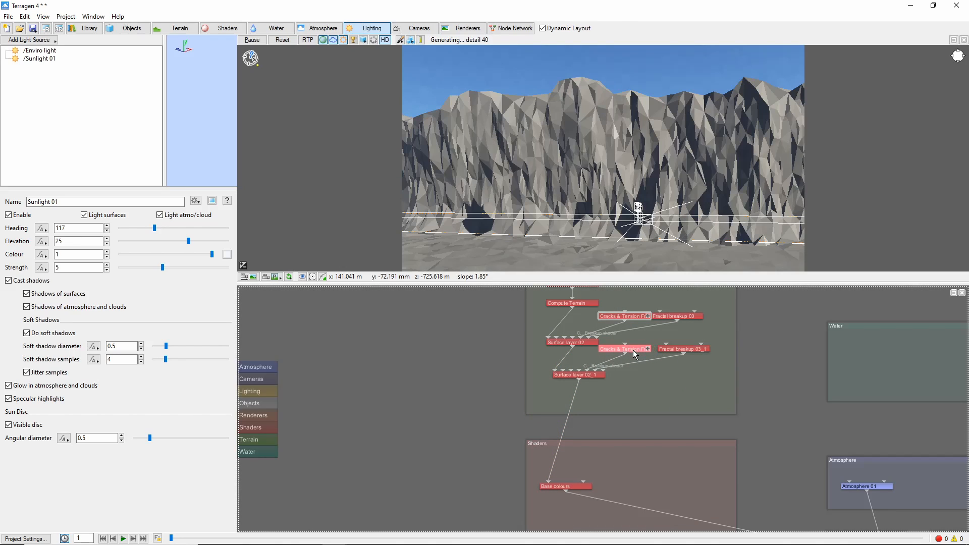
click(649, 349)
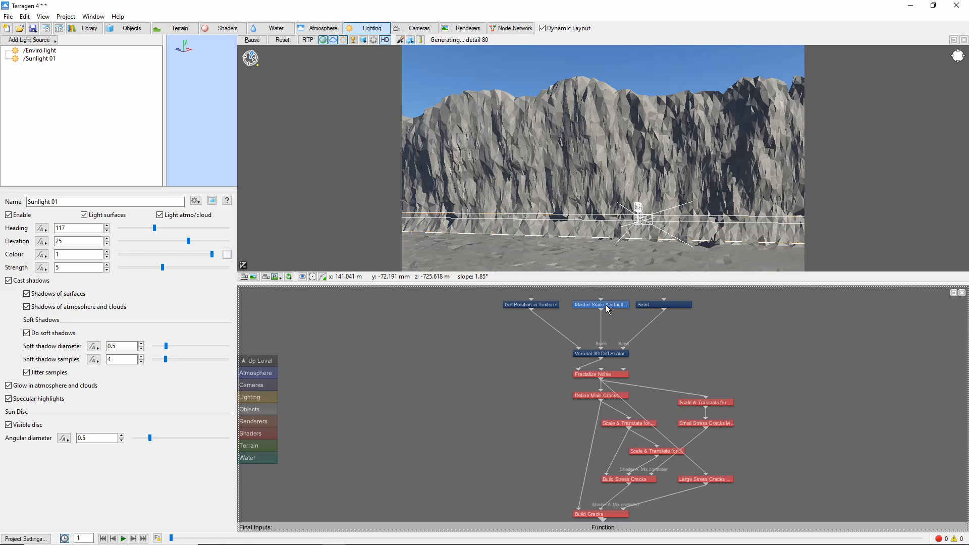
double_click(606, 304)
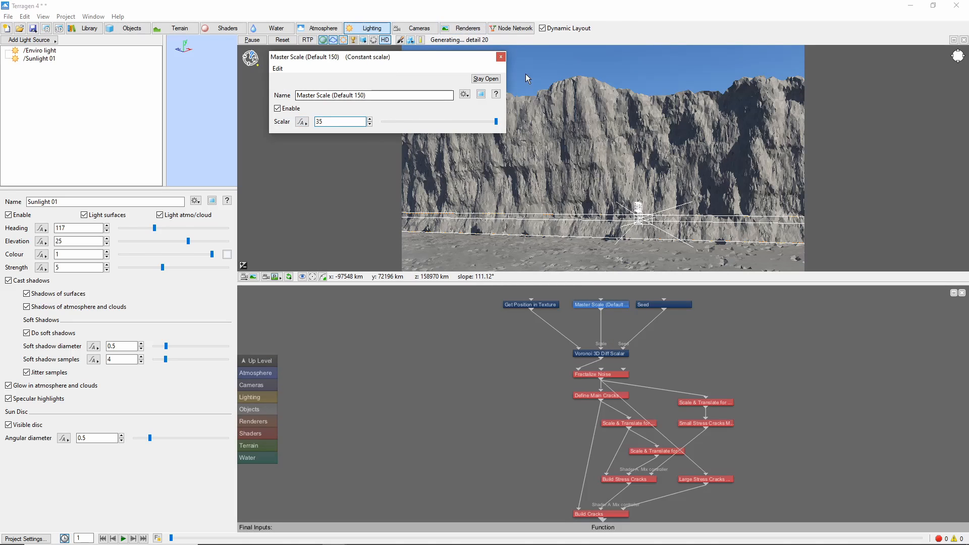
click(500, 57)
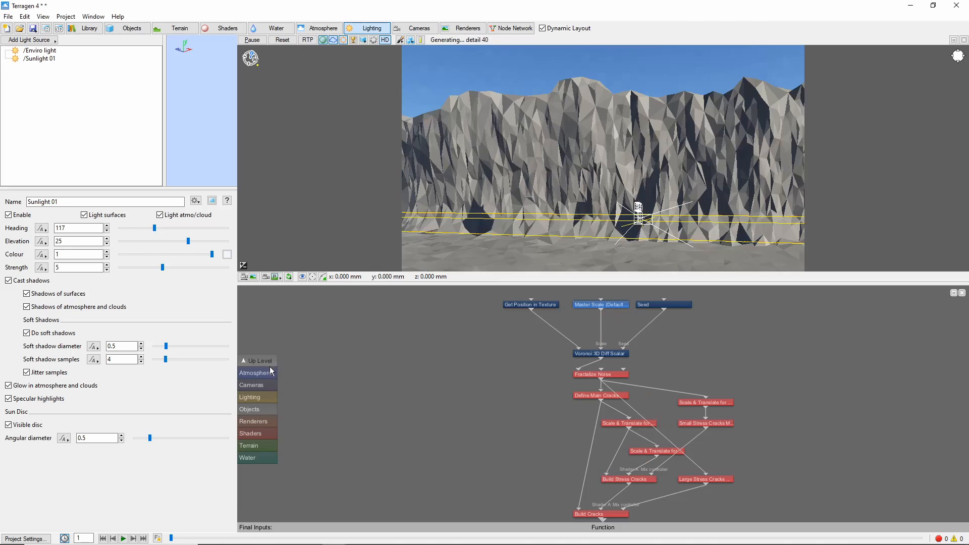
click(267, 360)
Set the copied Cracks shader's displacement multiplier to -0.3
double_click(631, 410)
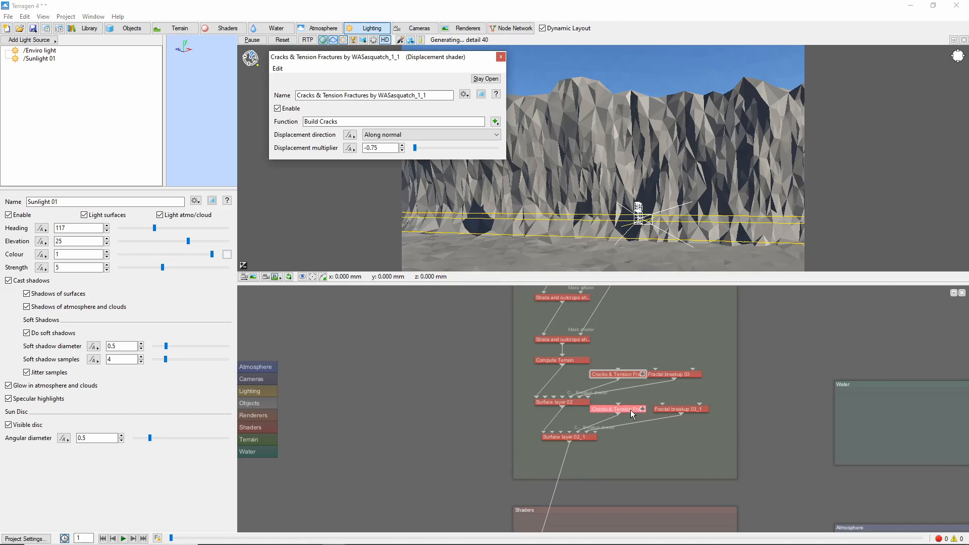
double_click(380, 147)
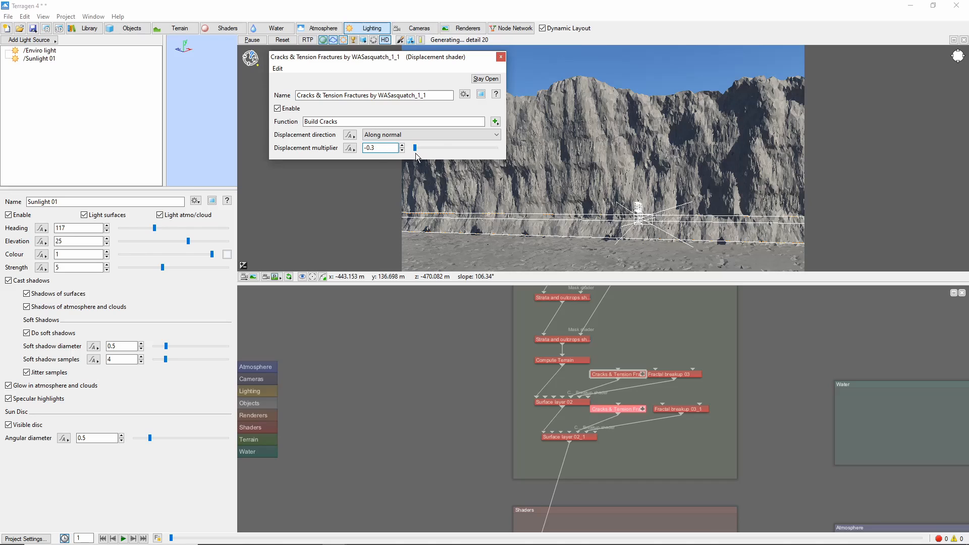
Add a Power fractal shader v3 below the second surface layer
right_click(569, 441)
mouse_move(634, 398)
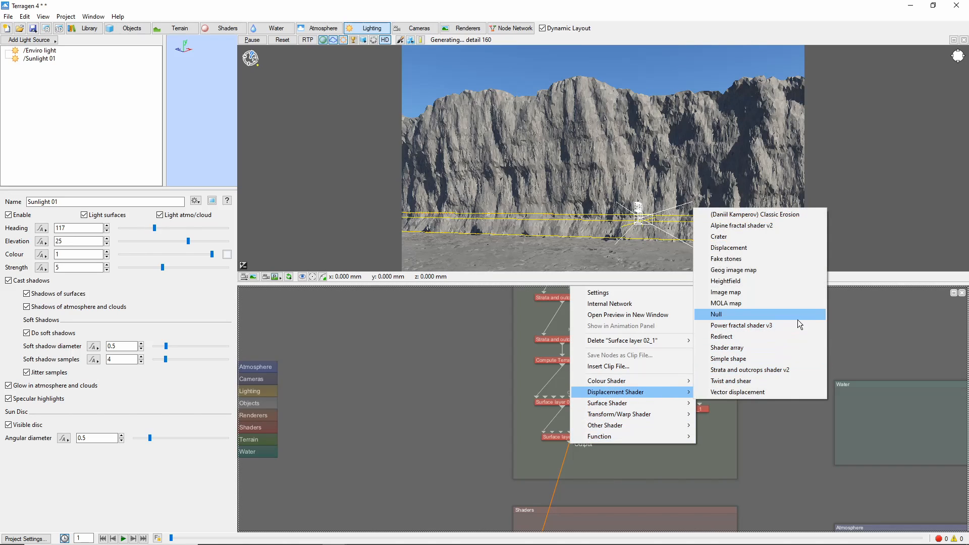
click(782, 330)
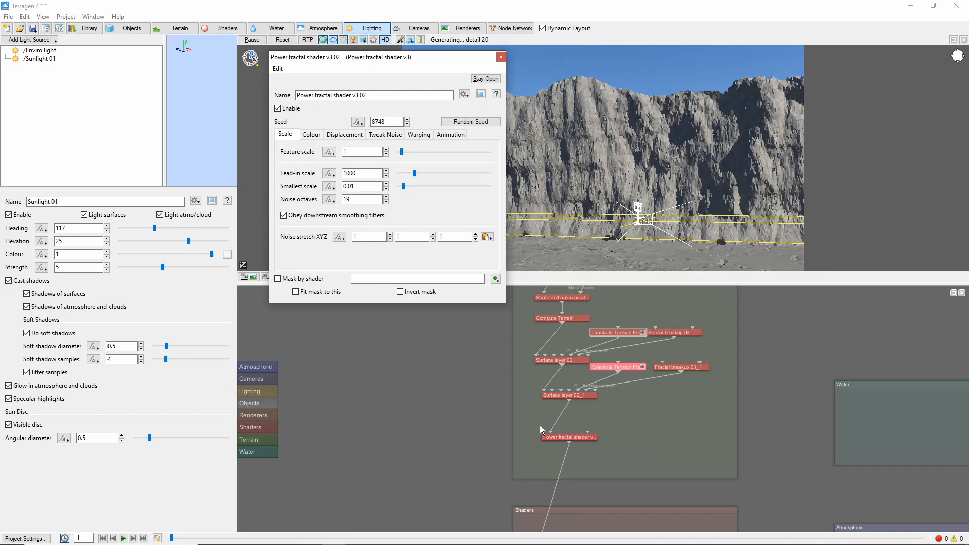
Set the power fractal's feature scale to 0.1, lead-in scale to 100 and smallest scale to 0.001, and open its displacement settings
double_click(364, 152)
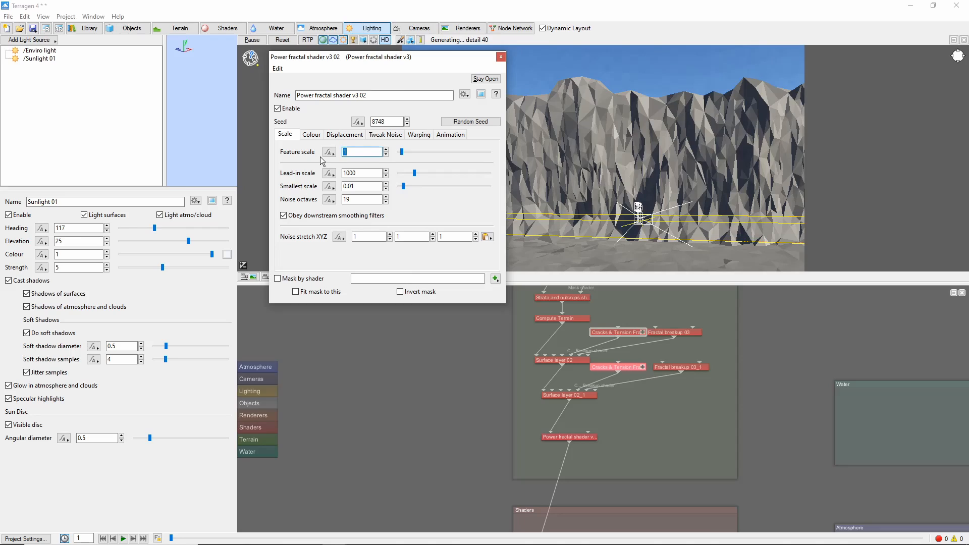
text(0.1)
click(356, 173)
key(BackSpace)
click(349, 187)
text(0)
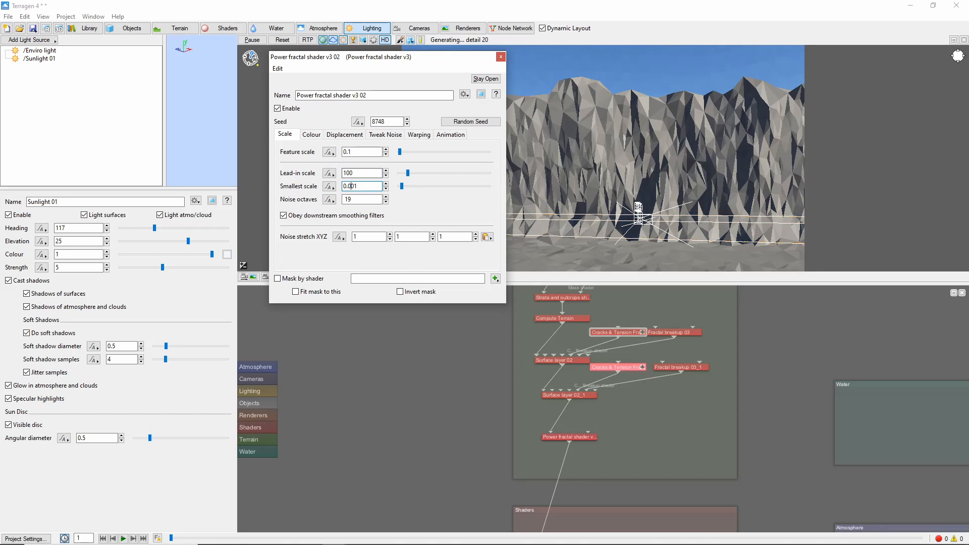
click(344, 134)
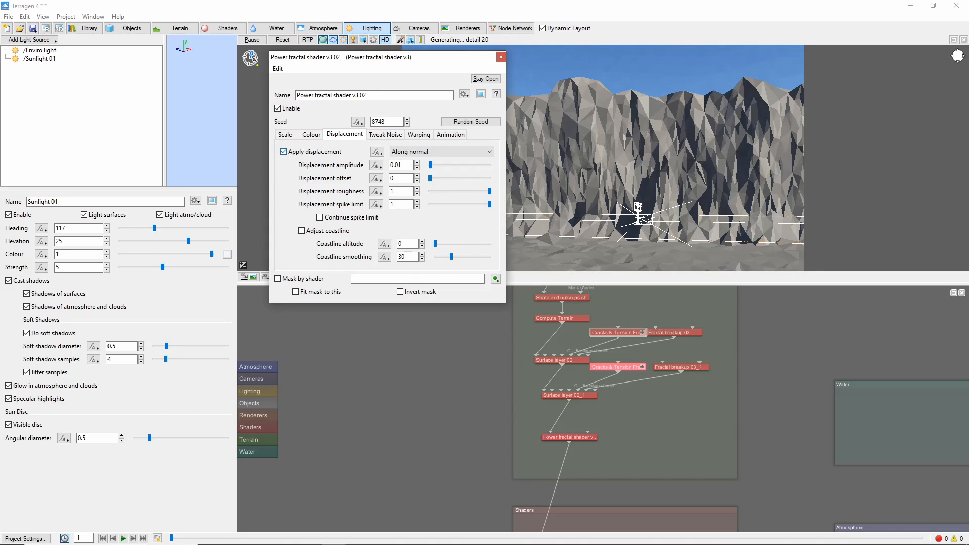